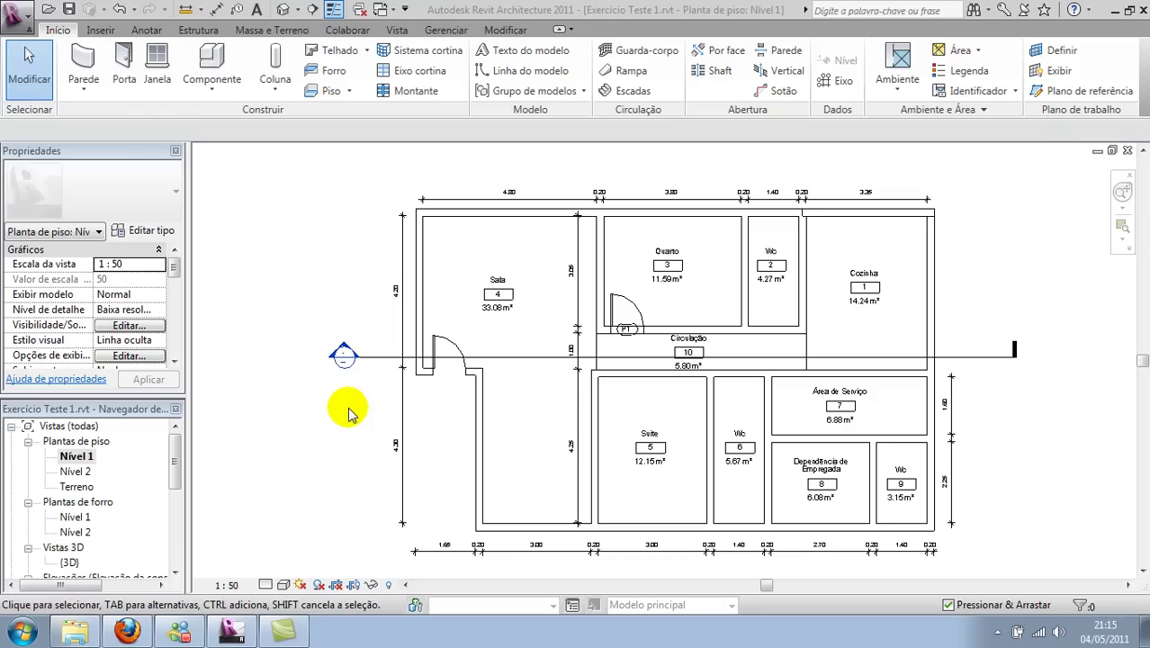
# Start placing an M_Fixado 0915 x 1220 mm window and save the project from the reminder.
pyautogui.click(164, 70)
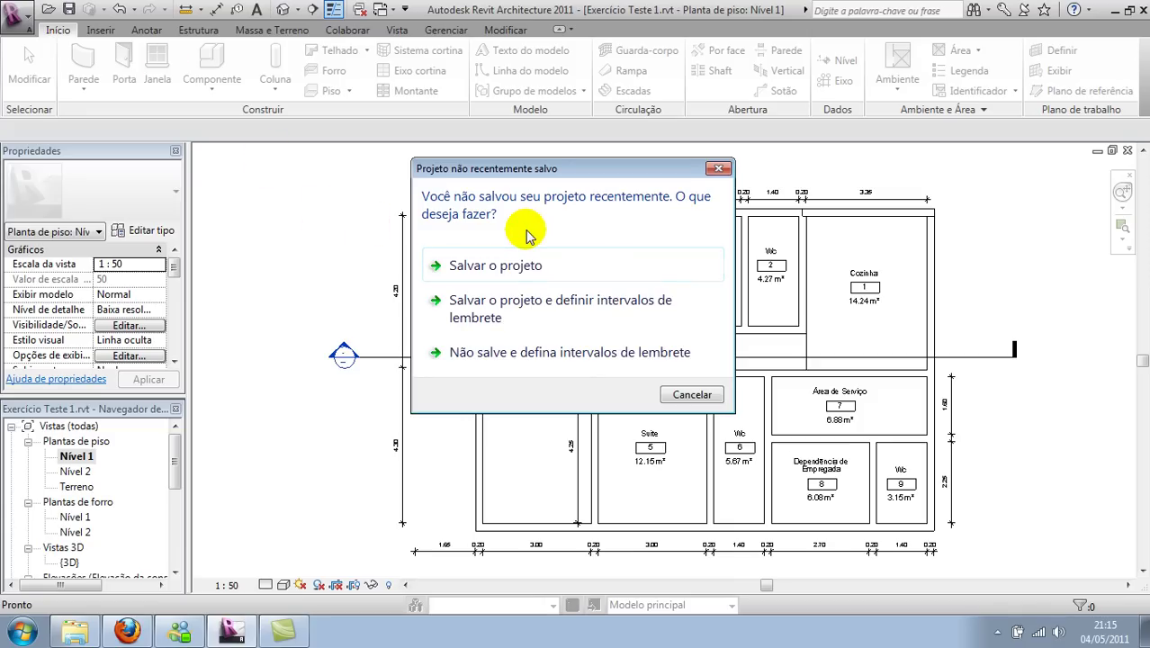
pyautogui.click(479, 268)
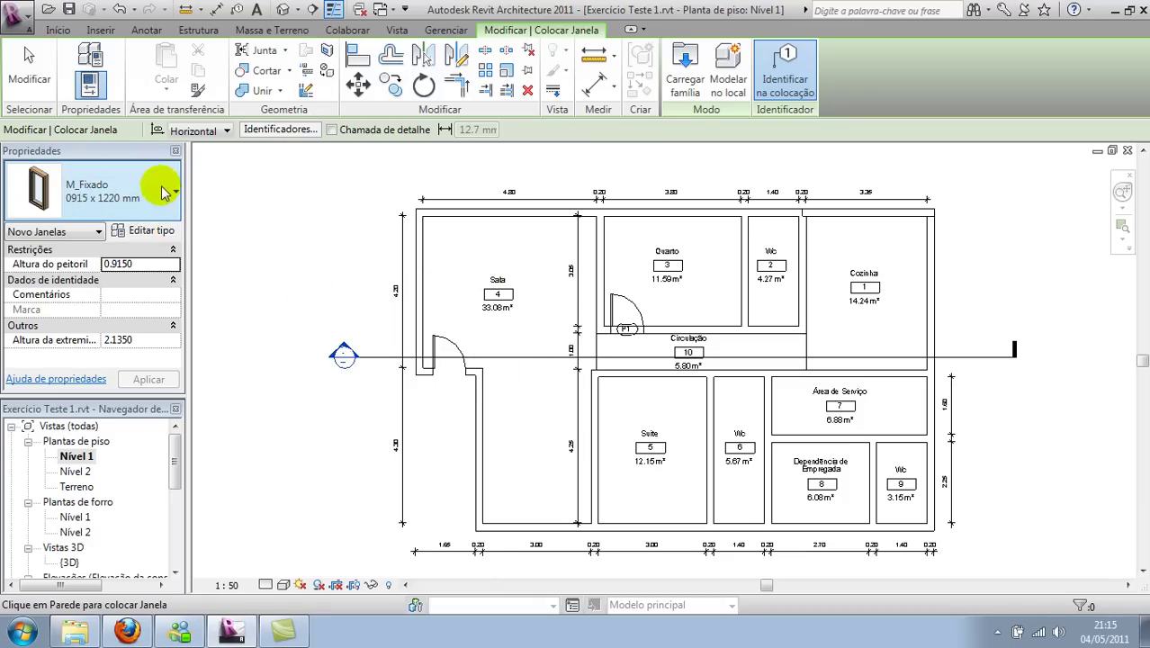
# Rename the fixed window type to '90 x 120'.
pyautogui.click(151, 232)
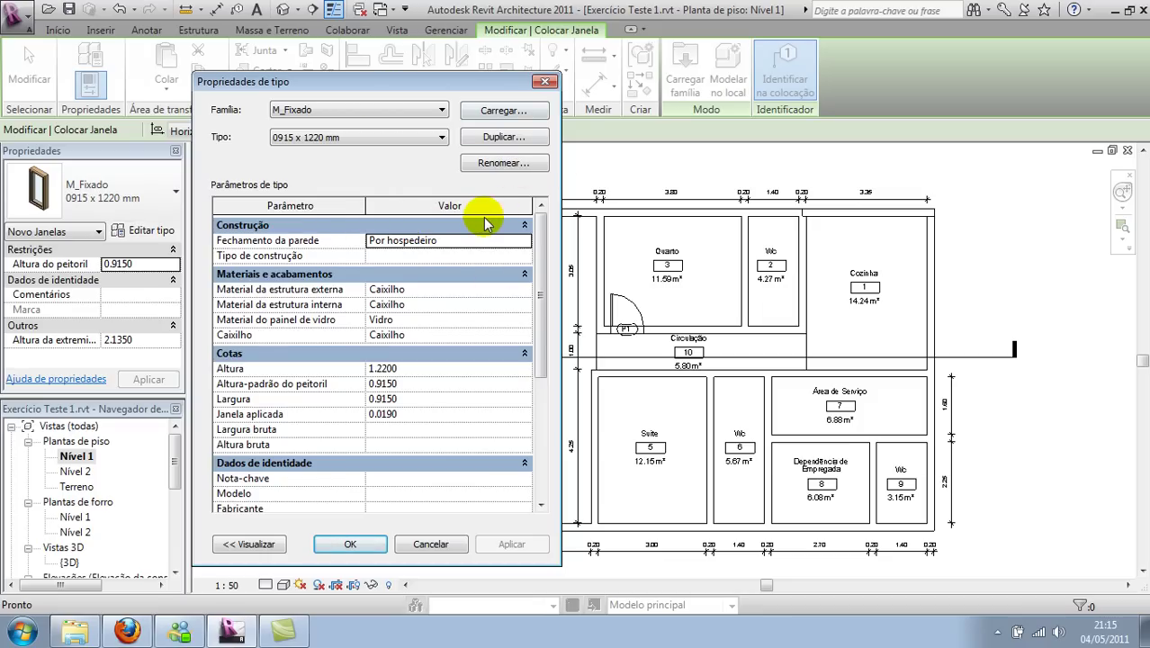
pyautogui.click(501, 164)
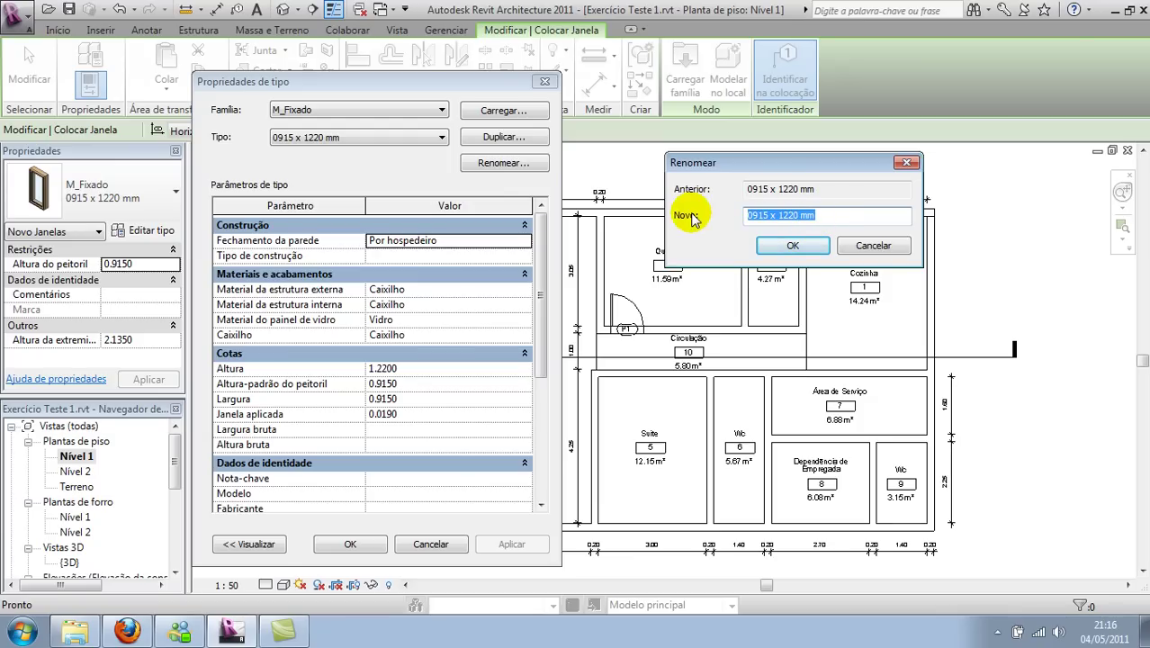
pyautogui.write('9')
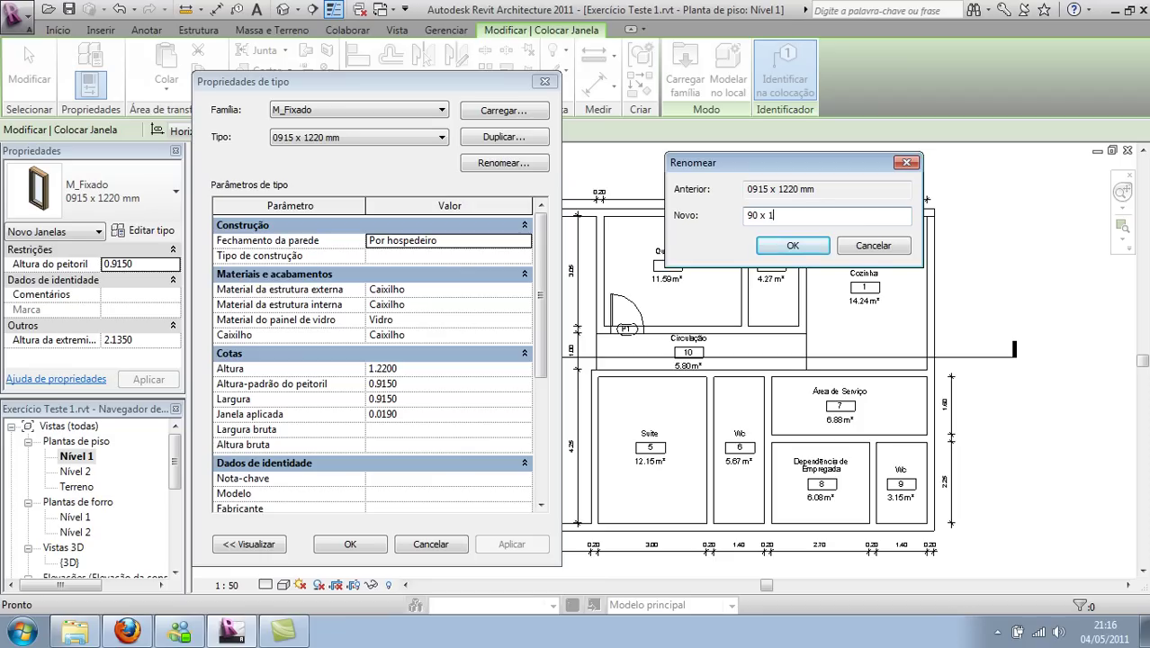
pyautogui.click(793, 247)
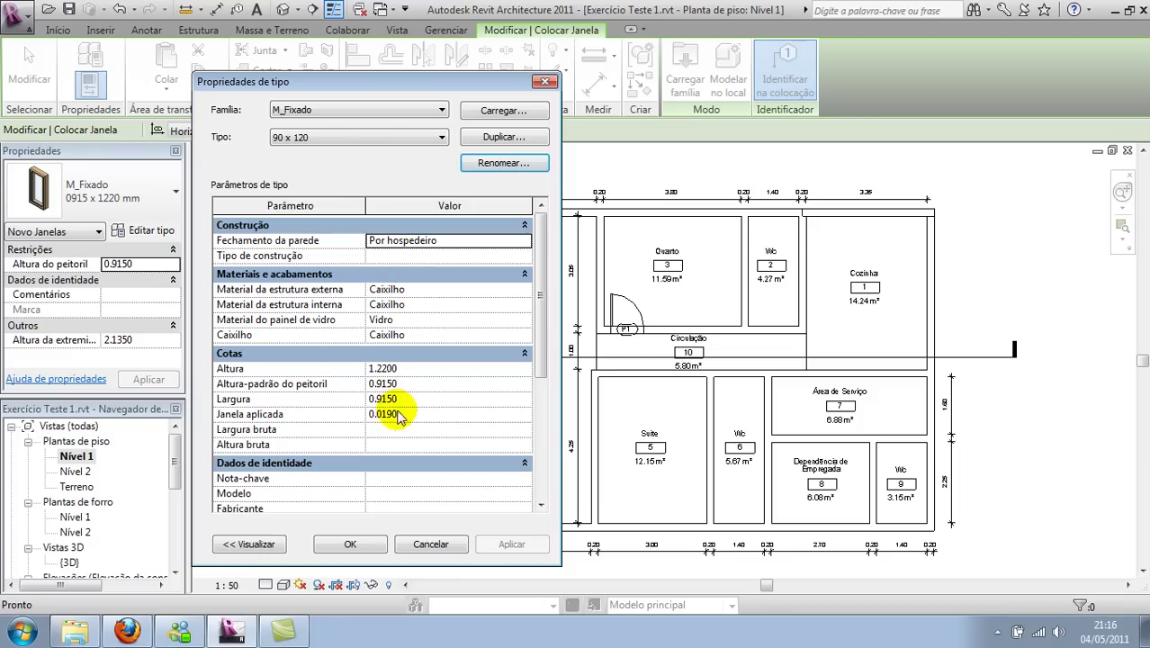
# Set the type's height to 1.20, width to 0.90 and default sill height to 1.00.
pyautogui.click(420, 370)
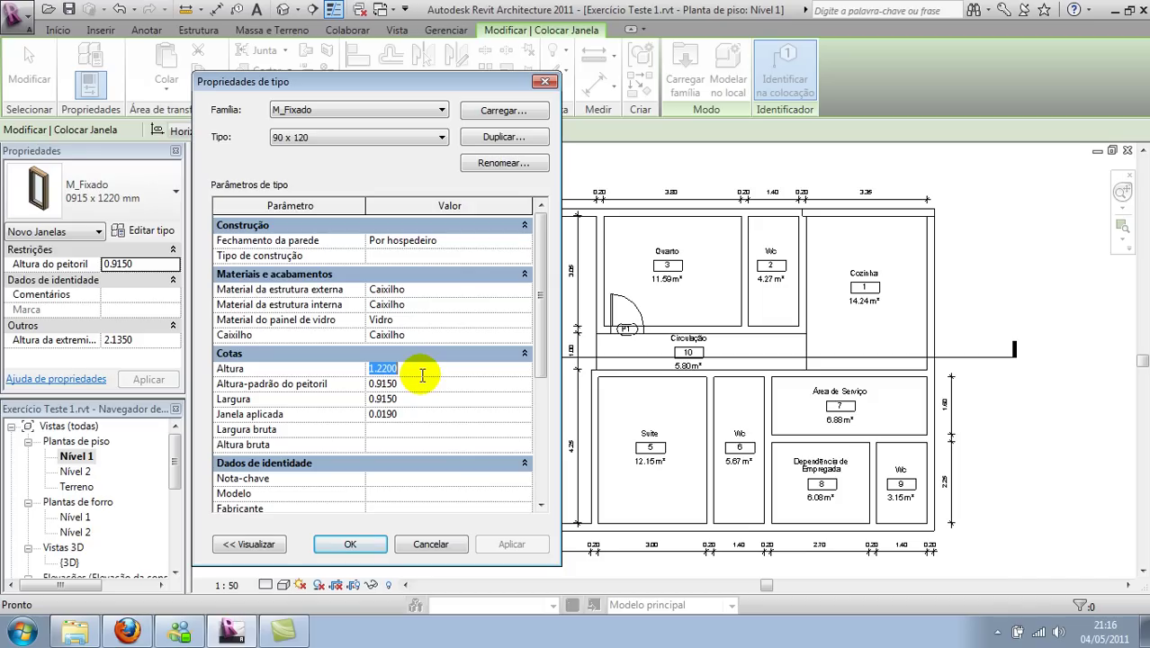
pyautogui.write('1')
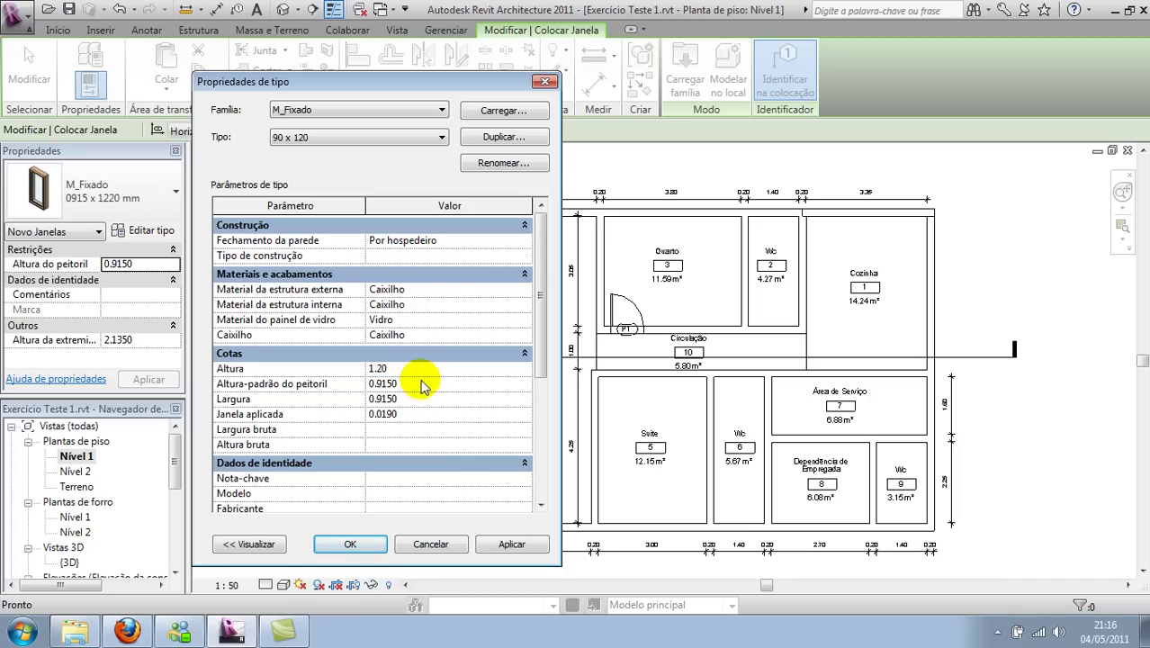
pyautogui.click(417, 399)
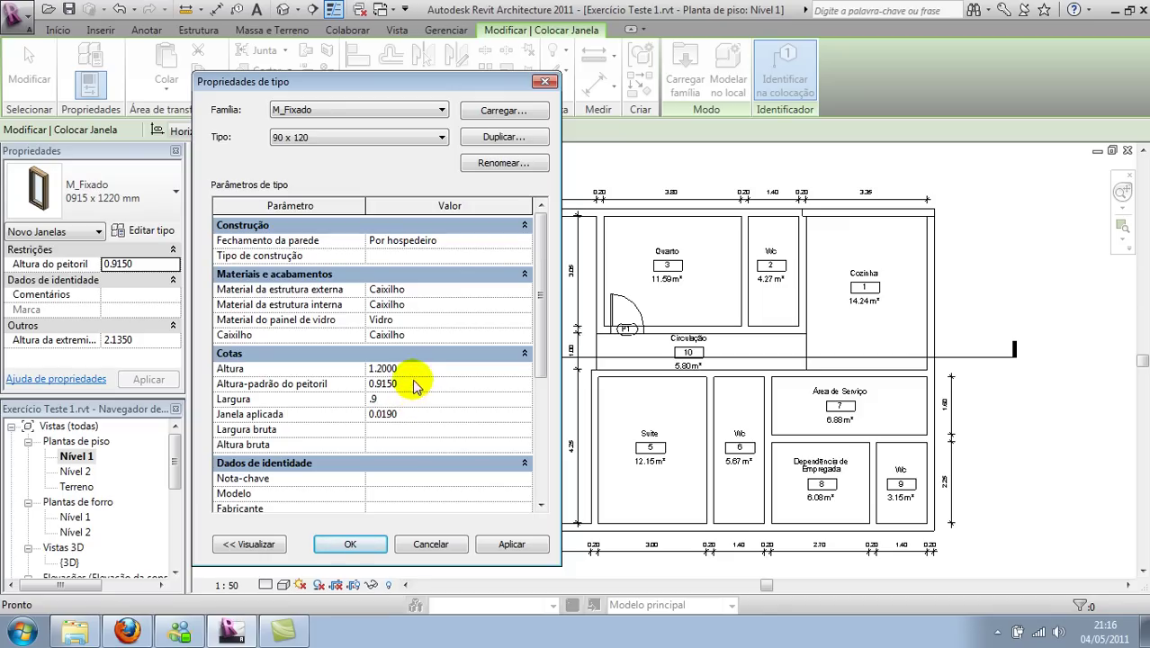
pyautogui.click(415, 383)
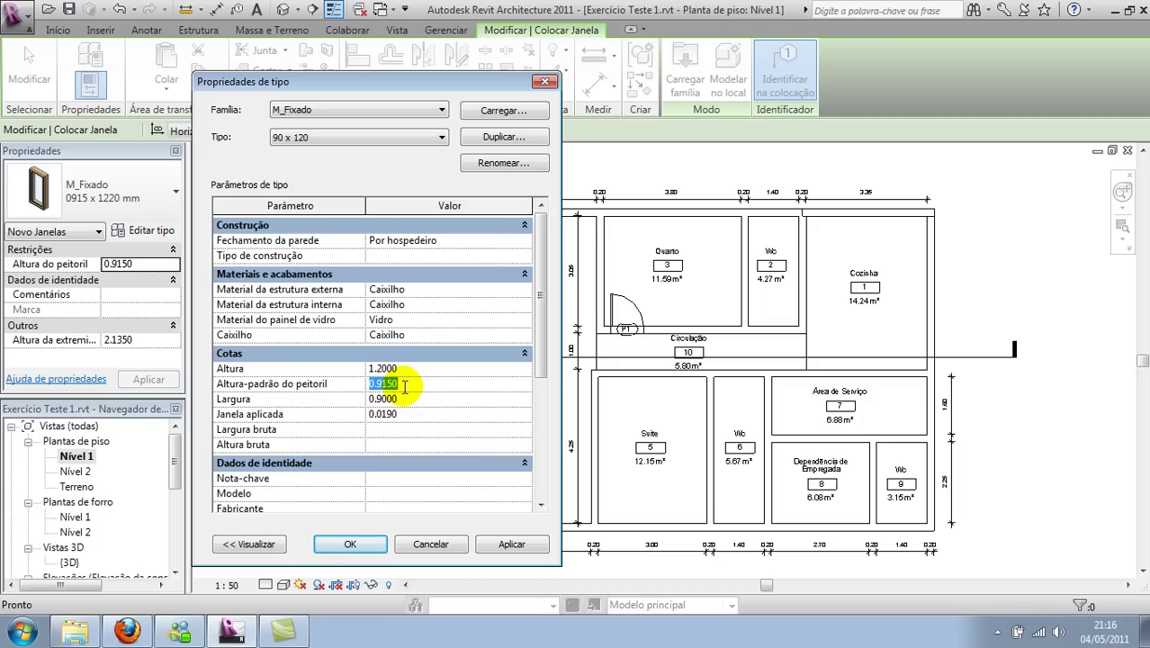
pyautogui.write('1')
pyautogui.press('Return')
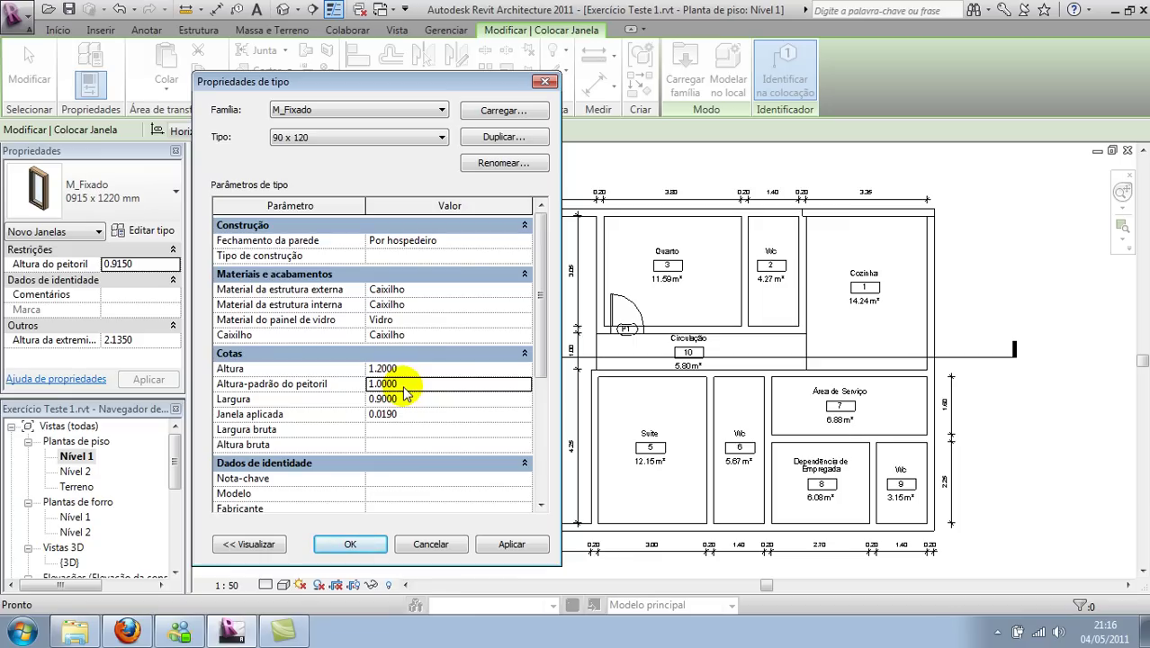
# Apply the type changes and place the 90 x 120 window centred in the Sala's top wall.
pyautogui.click(499, 544)
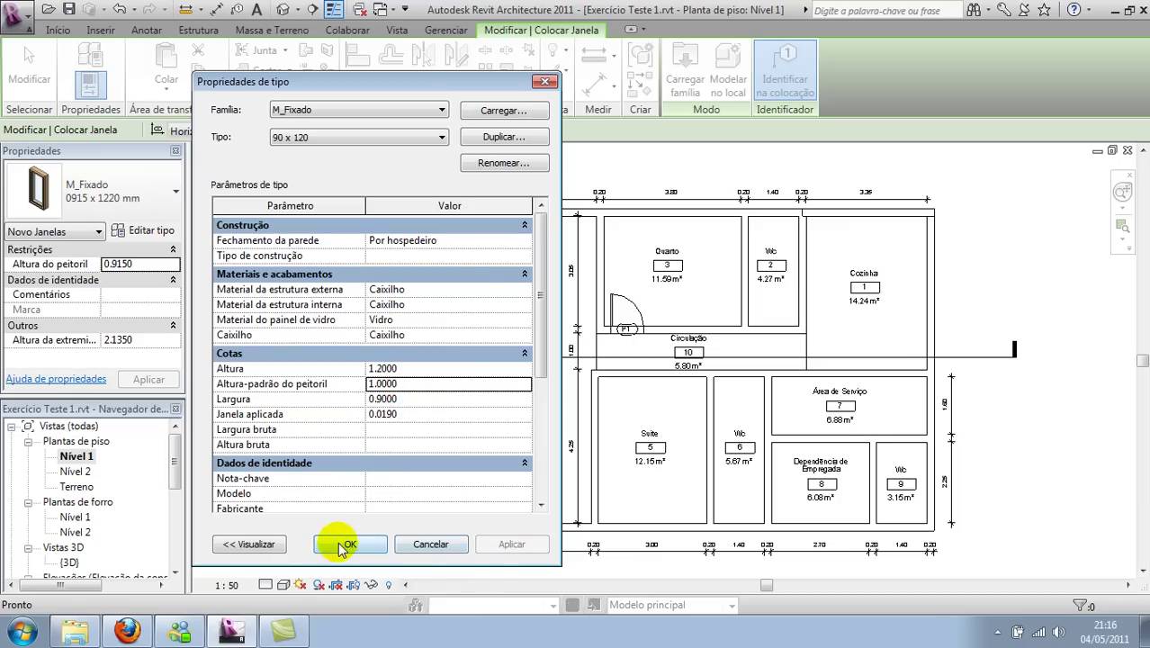
pyautogui.click(346, 545)
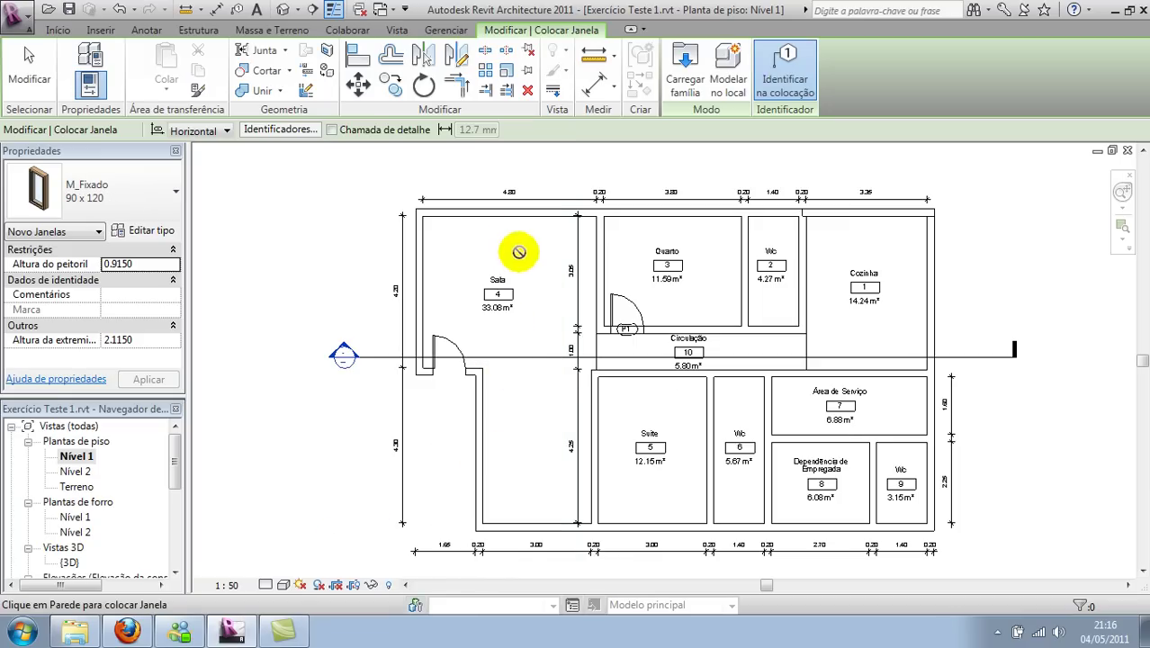
pyautogui.scroll(2, 506, 214)
pyautogui.scroll(2, 510, 215)
pyautogui.scroll(1, 509, 215)
pyautogui.moveTo(630, 243)
pyautogui.mouseDown(button='middle')
pyautogui.moveTo(701, 236)
pyautogui.moveTo(675, 226)
pyautogui.mouseUp(button='middle')
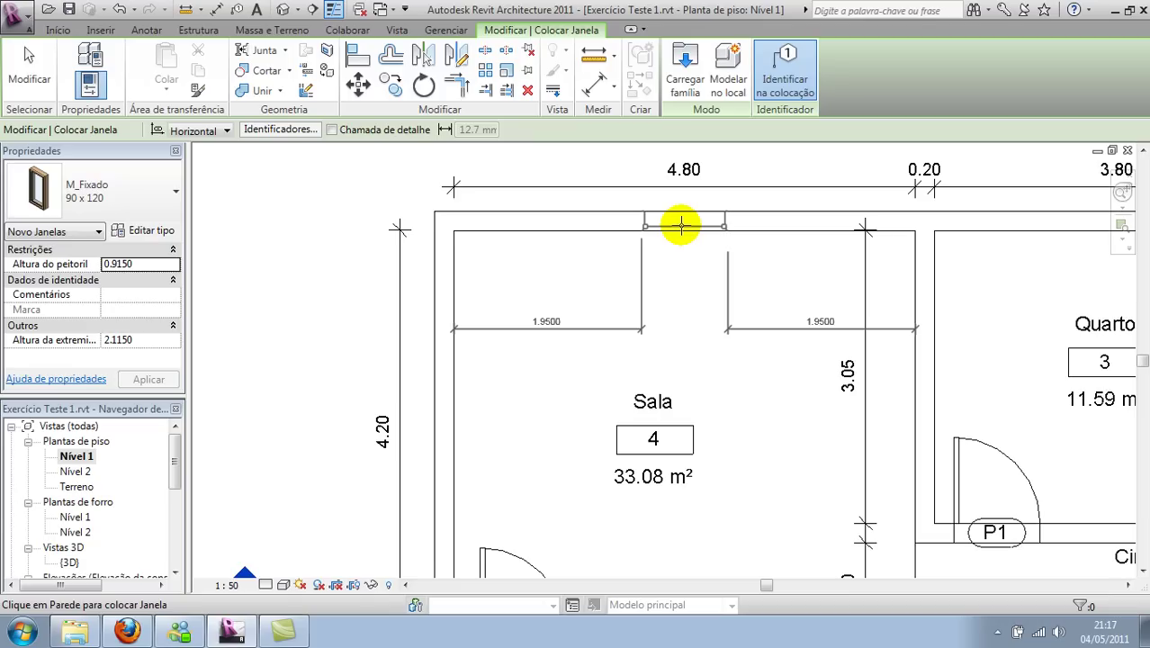
pyautogui.click(684, 225)
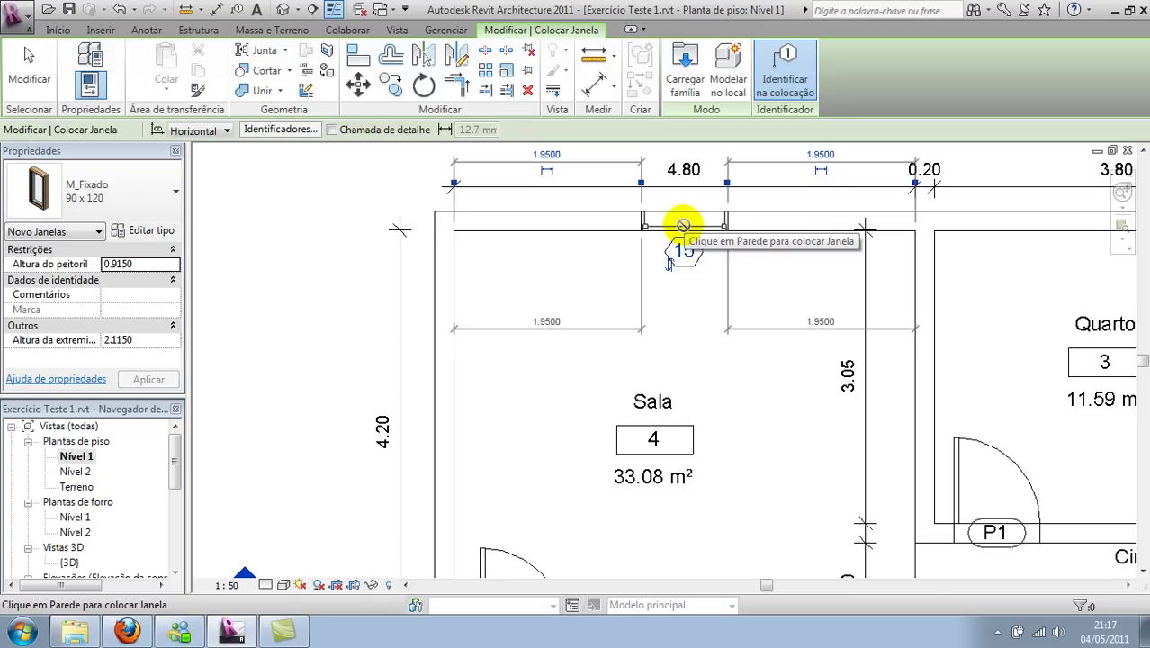
pyautogui.press('Escape')
pyautogui.press('Escape')
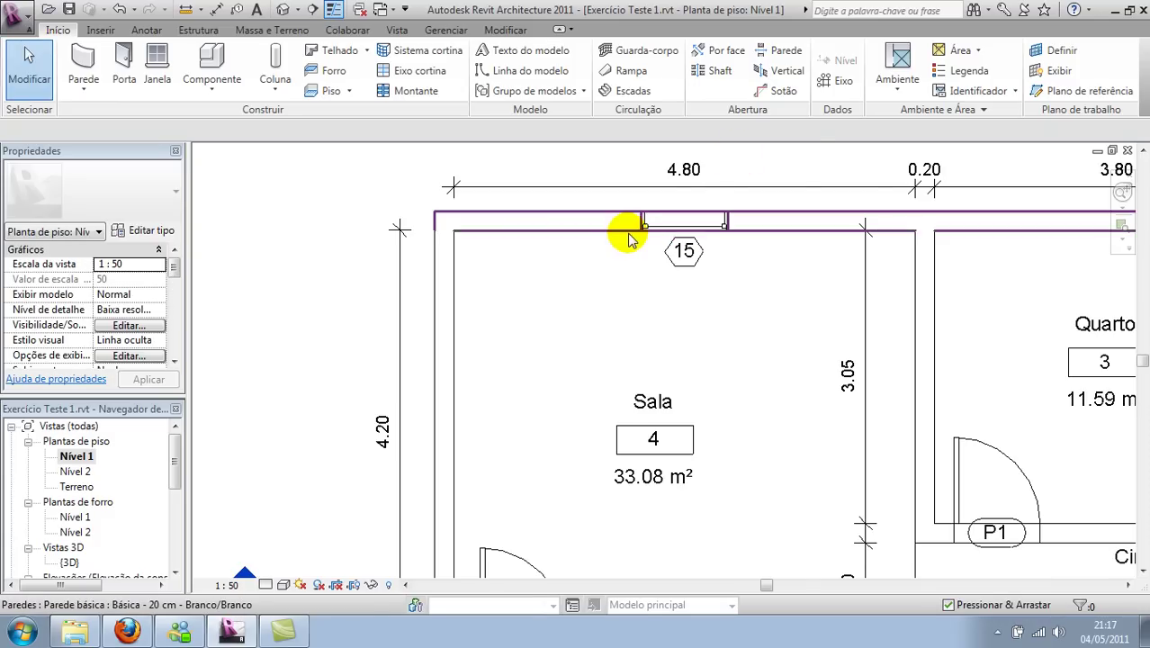
# Switch to the 3D view and orbit the house to see the outer wall.
pyautogui.scroll(-2, 629, 239)
pyautogui.scroll(-2, 620, 252)
pyautogui.scroll(-1, 567, 300)
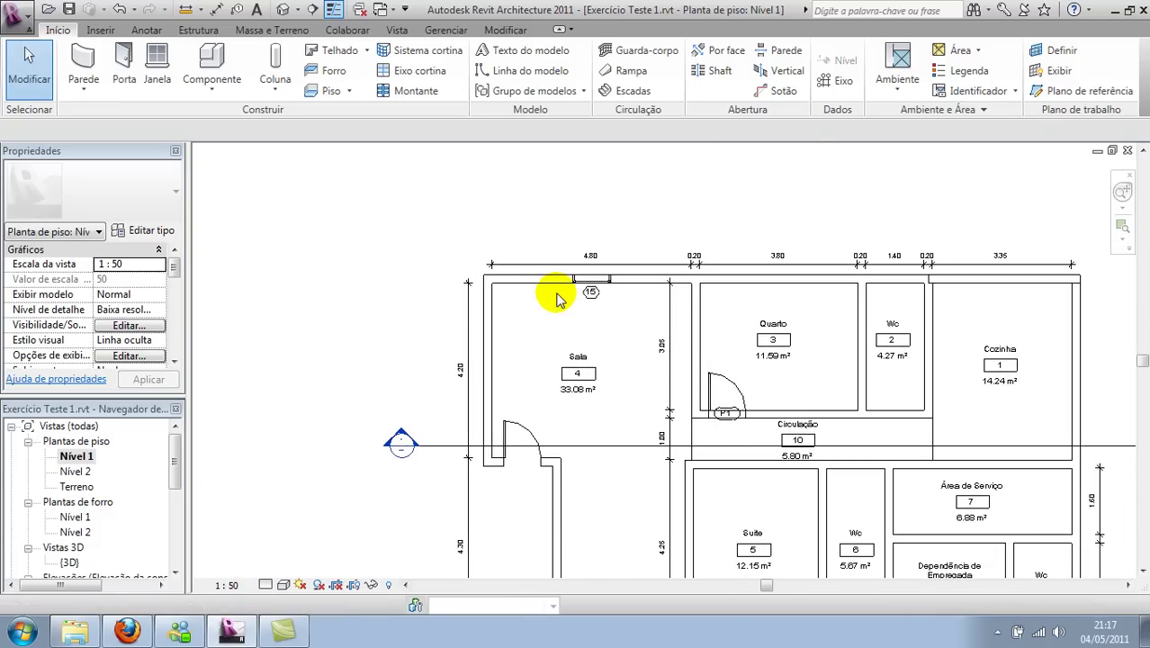
pyautogui.hotkey('ctrl', 'Tab')
pyautogui.keyDown('shift'); pyautogui.moveTo(393, 388); pyautogui.dragTo(611, 358, button='middle'); pyautogui.keyUp('shift')
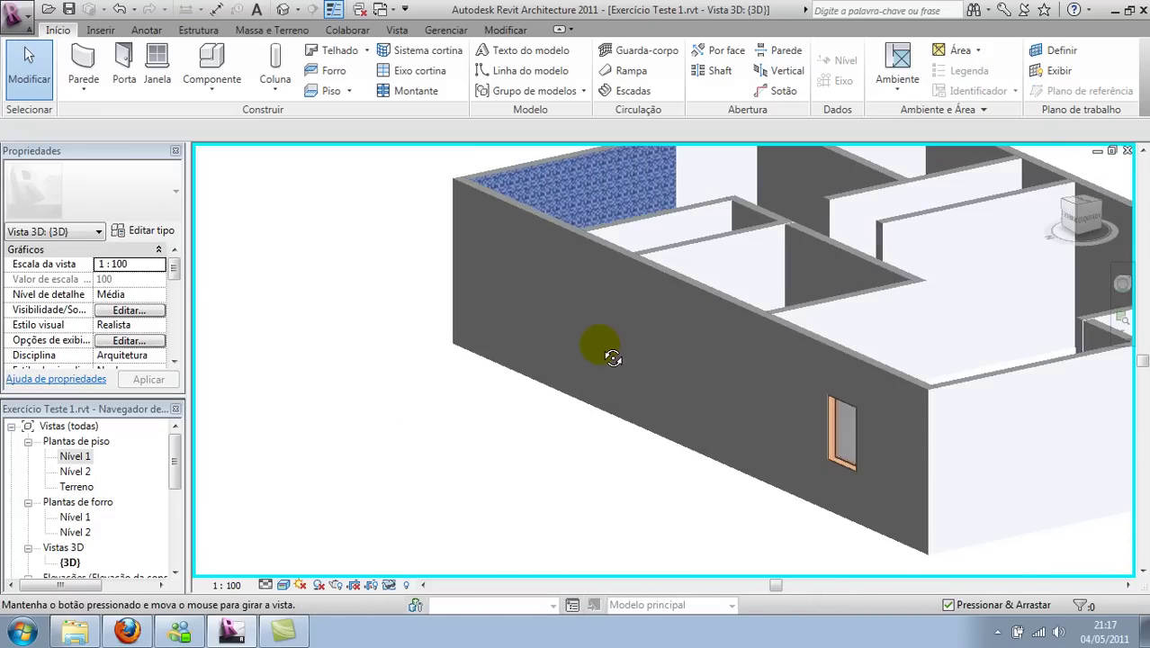
# Zoom in on the new 90 x 120 fixed window and select it, showing its 0.9150 sill height.
pyautogui.scroll(3, 904, 440)
pyautogui.scroll(2, 857, 447)
pyautogui.scroll(2, 834, 453)
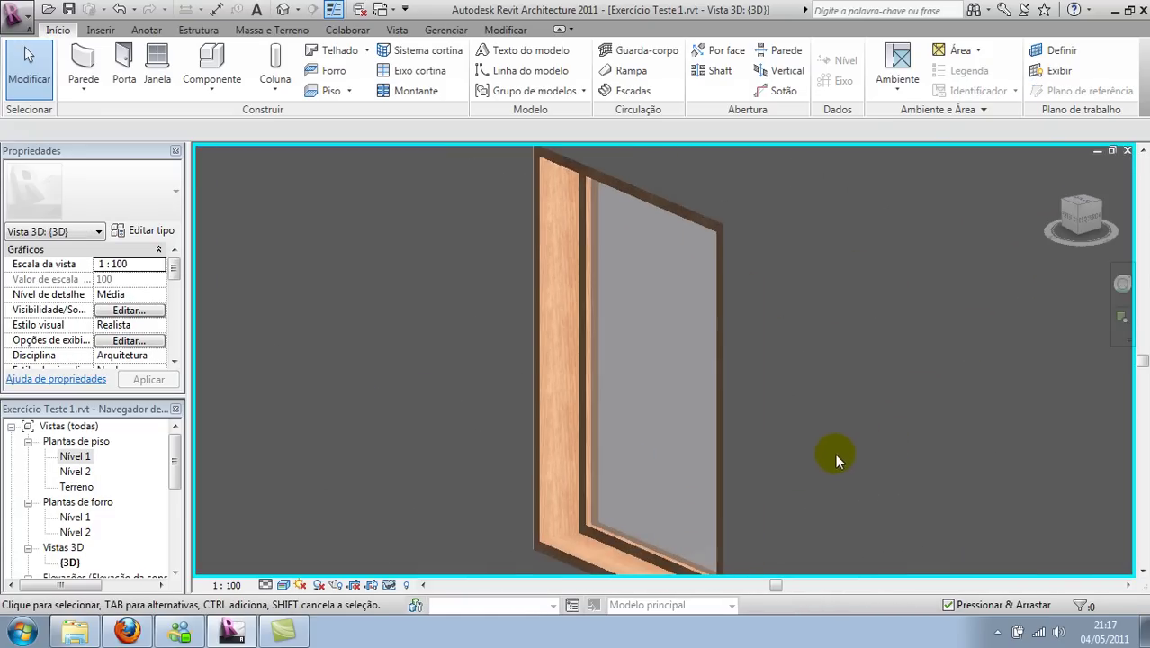
pyautogui.scroll(2, 493, 446)
pyautogui.scroll(1, 490, 447)
pyautogui.scroll(1, 490, 447)
pyautogui.scroll(-3, 490, 447)
pyautogui.scroll(-1, 486, 439)
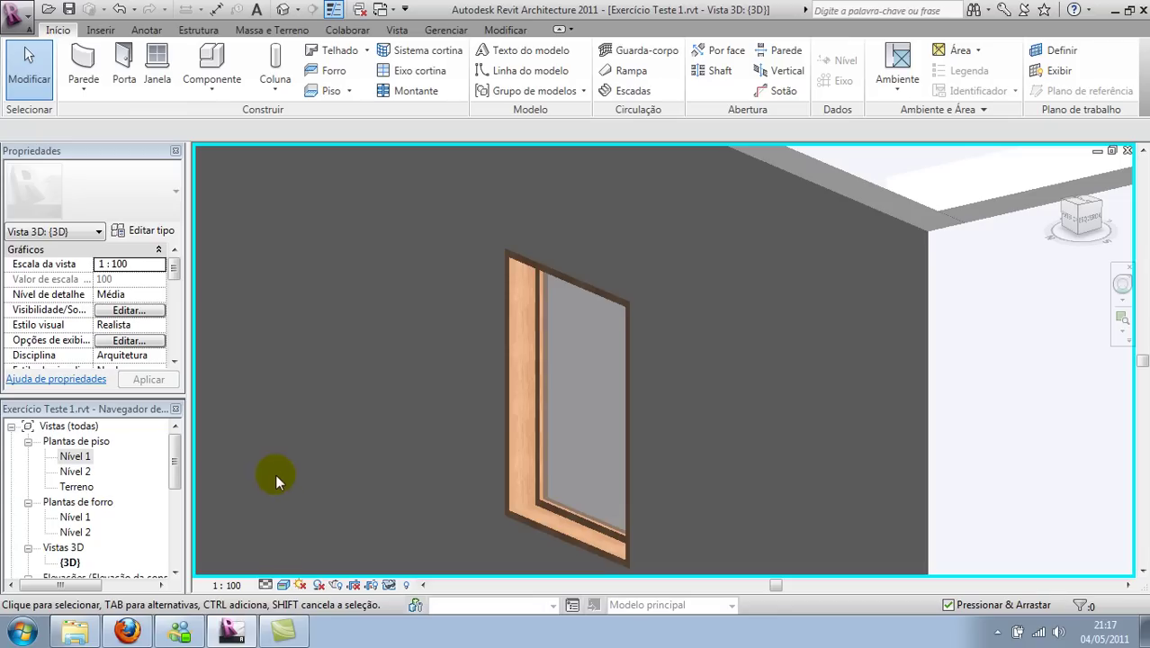
pyautogui.click(508, 378)
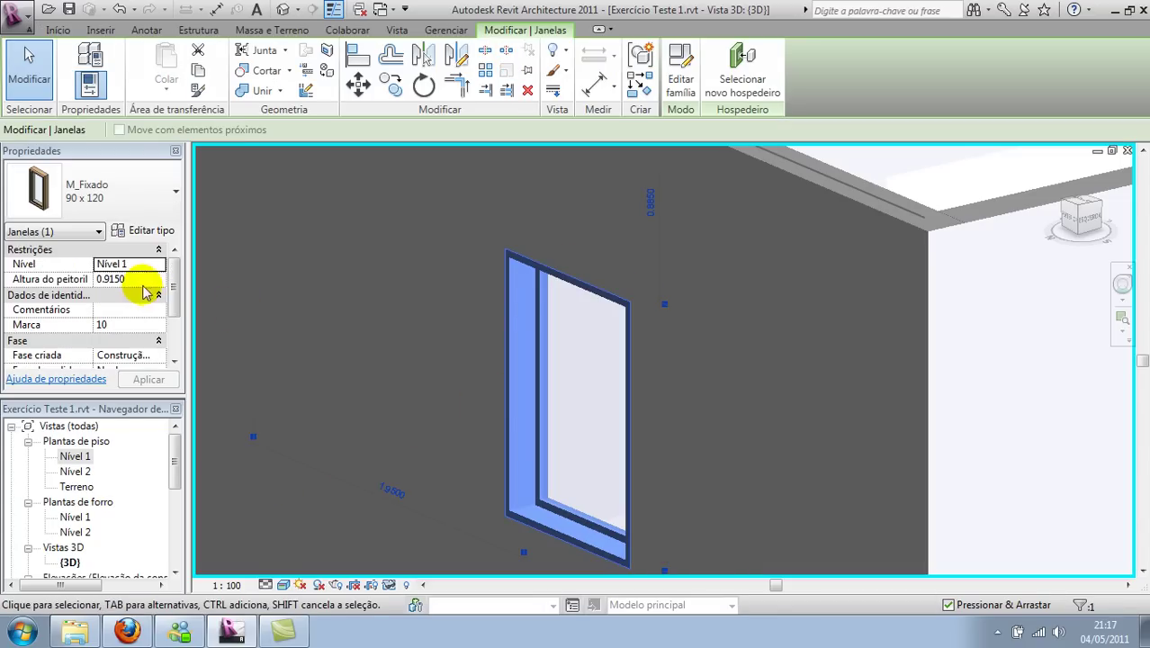
pyautogui.doubleClick(75, 456)
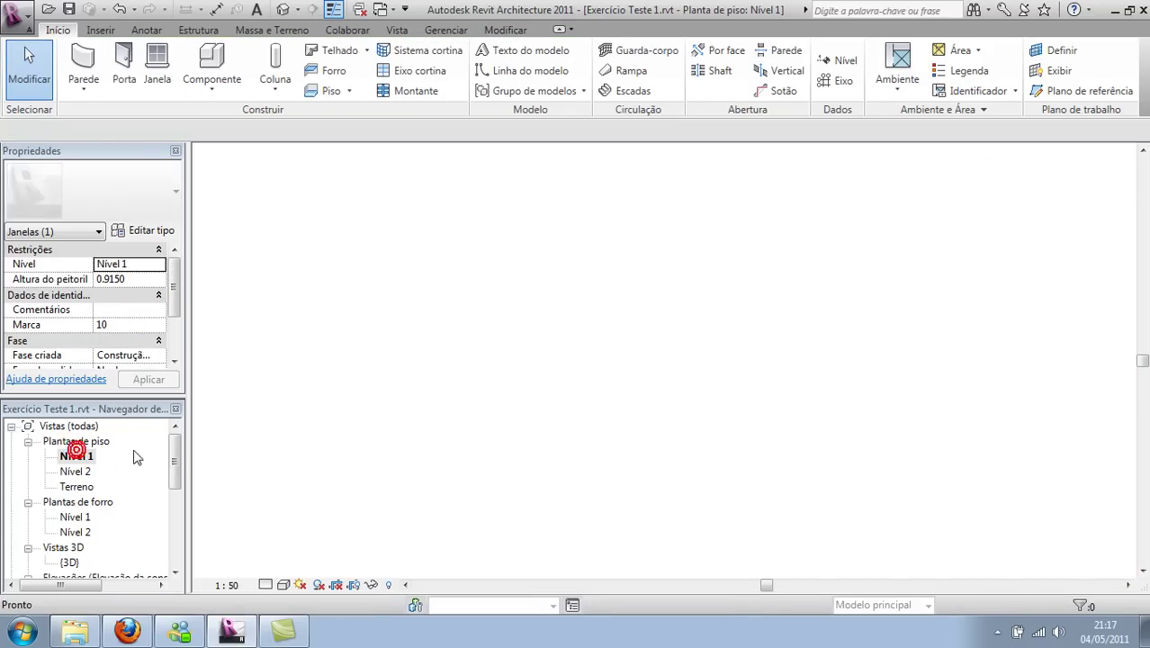
pyautogui.scroll(2, 601, 347)
pyautogui.scroll(2, 597, 313)
pyautogui.scroll(2, 552, 298)
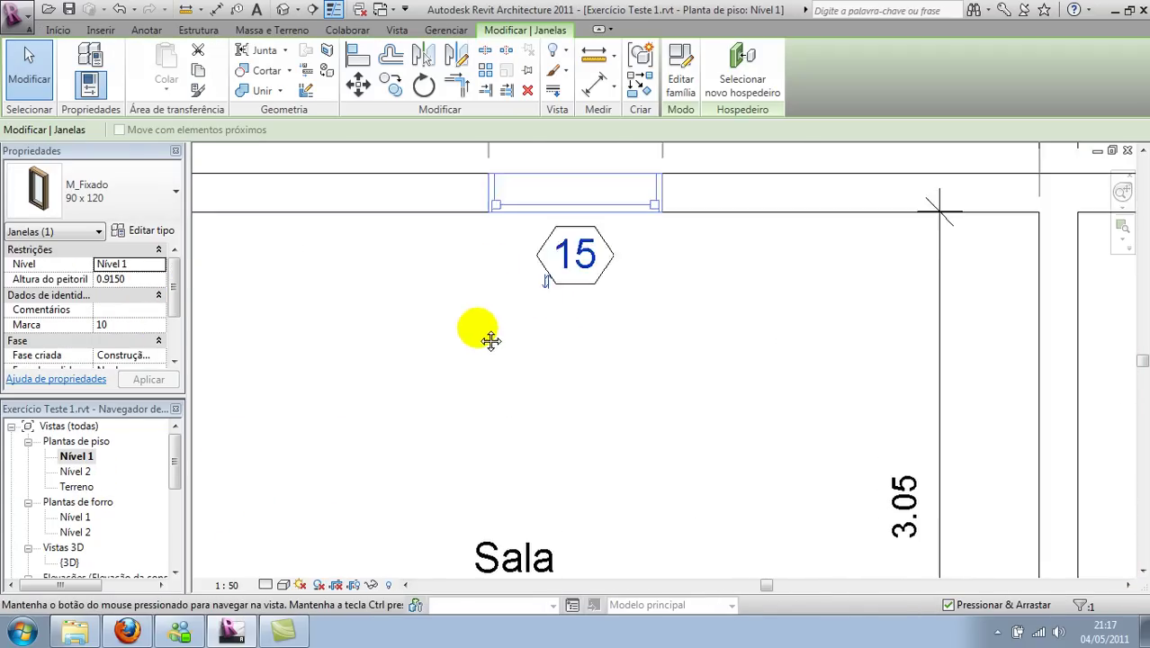
pyautogui.scroll(1, 480, 328)
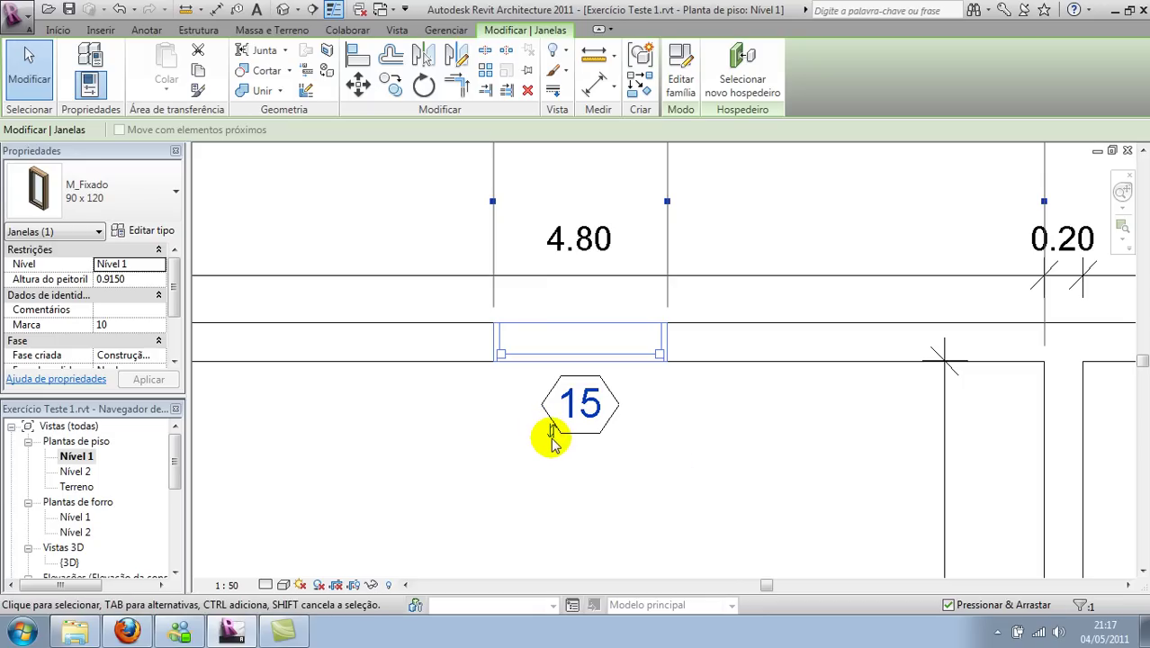
pyautogui.click(405, 364)
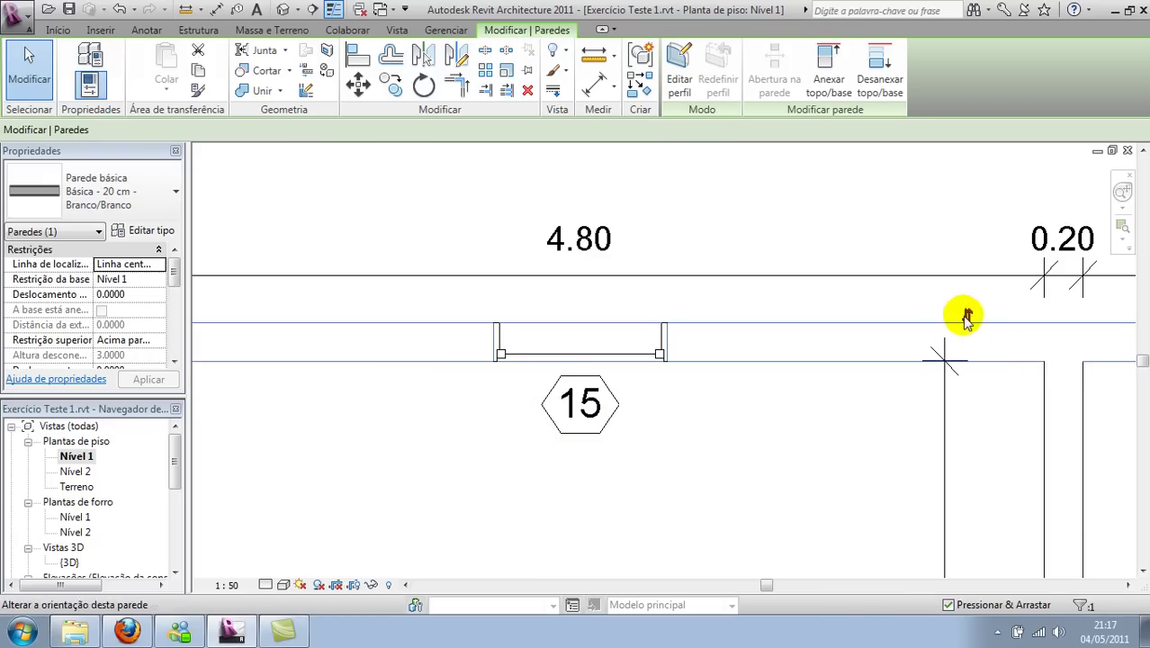
pyautogui.click(662, 407)
pyautogui.click(602, 369)
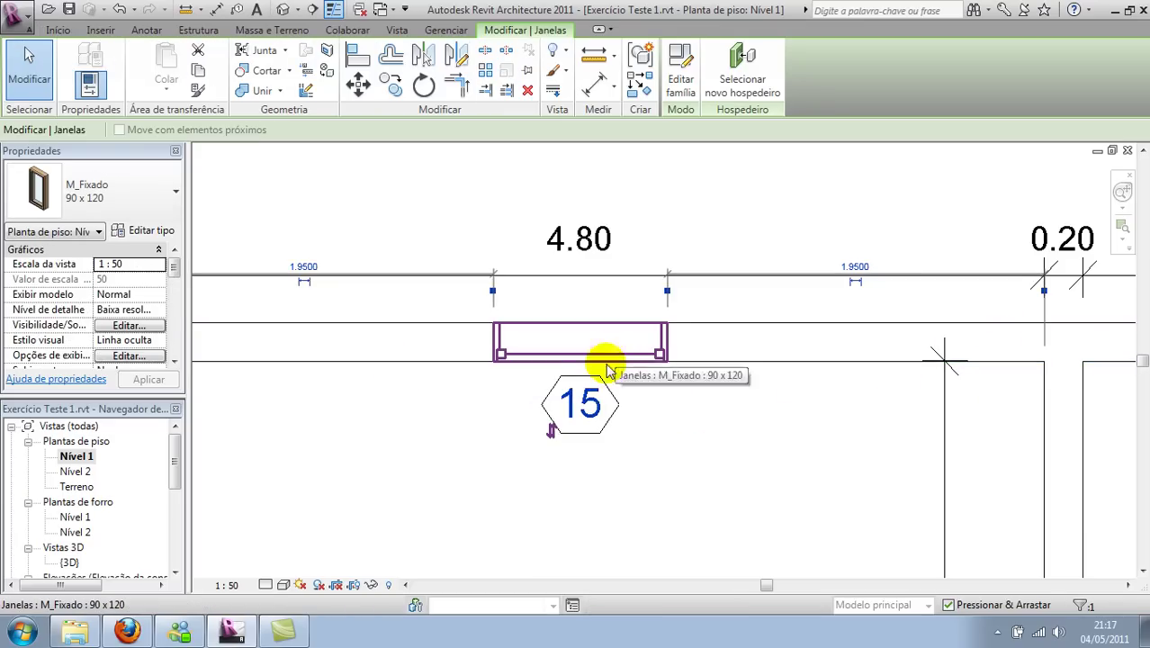
pyautogui.click(479, 455)
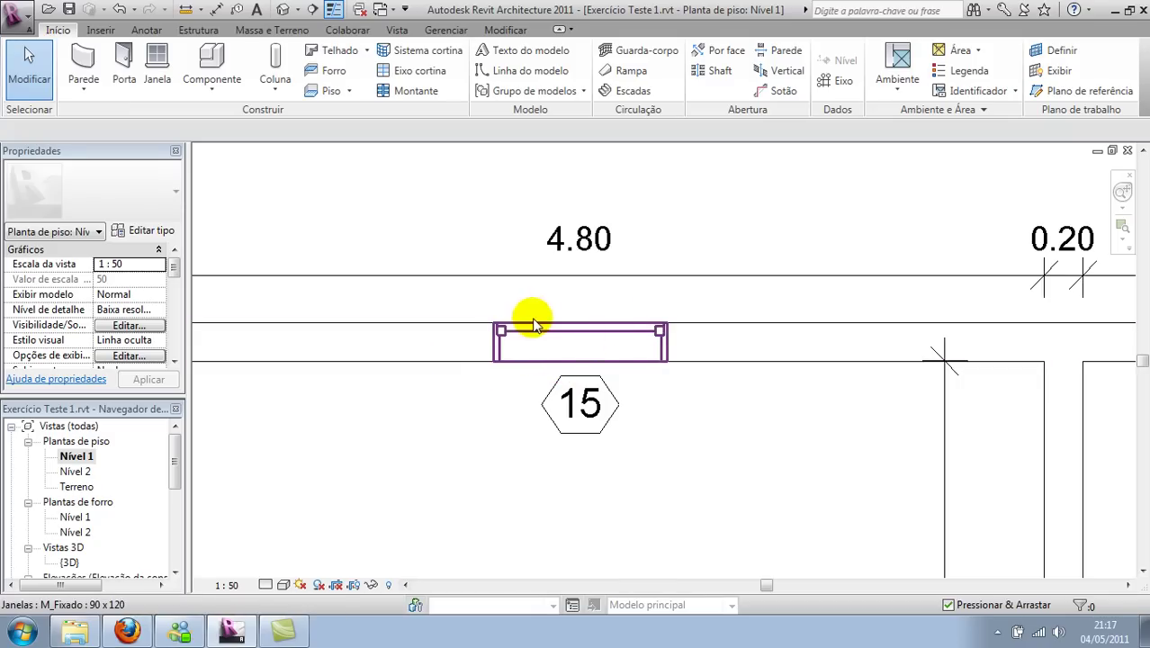
# From the default 3D view panned along the long wall, start placing a new window.
pyautogui.click(280, 12)
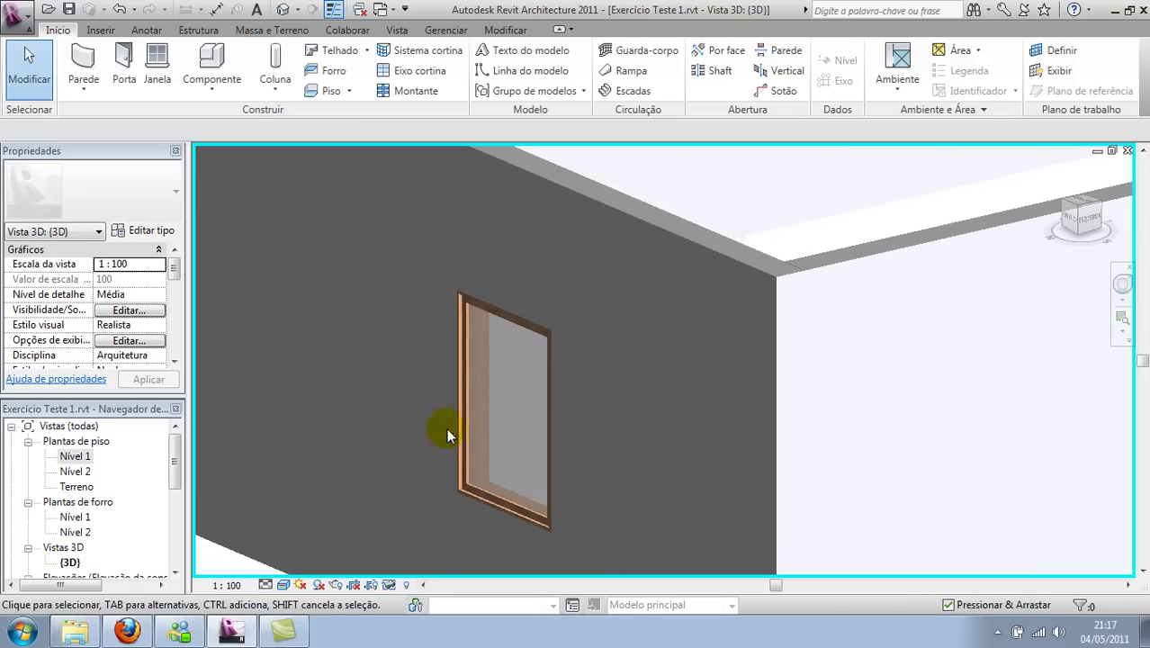
pyautogui.scroll(-3, 359, 402)
pyautogui.moveTo(359, 402)
pyautogui.mouseDown(button='middle')
pyautogui.moveTo(603, 409)
pyautogui.moveTo(642, 479)
pyautogui.moveTo(687, 482)
pyautogui.mouseUp(button='middle')
pyautogui.scroll(2, 603, 409)
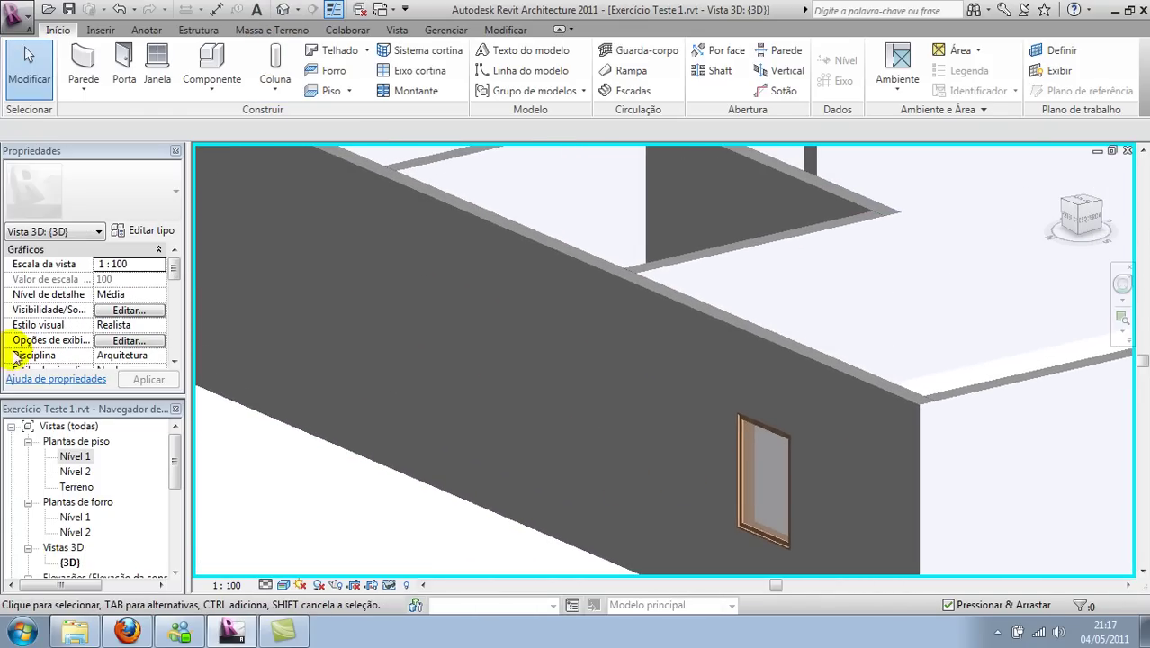
pyautogui.click(158, 61)
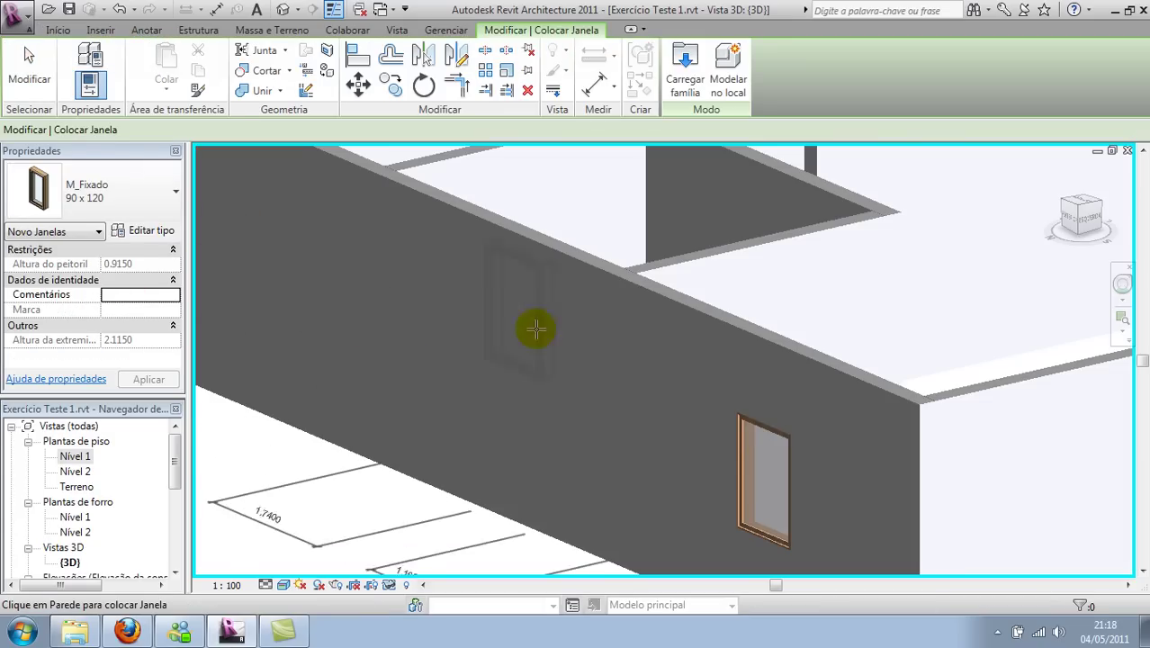
pyautogui.click(144, 231)
# Load the M_Deslizante com alisar.rfa family from the Janelas library folder.
pyautogui.click(494, 110)
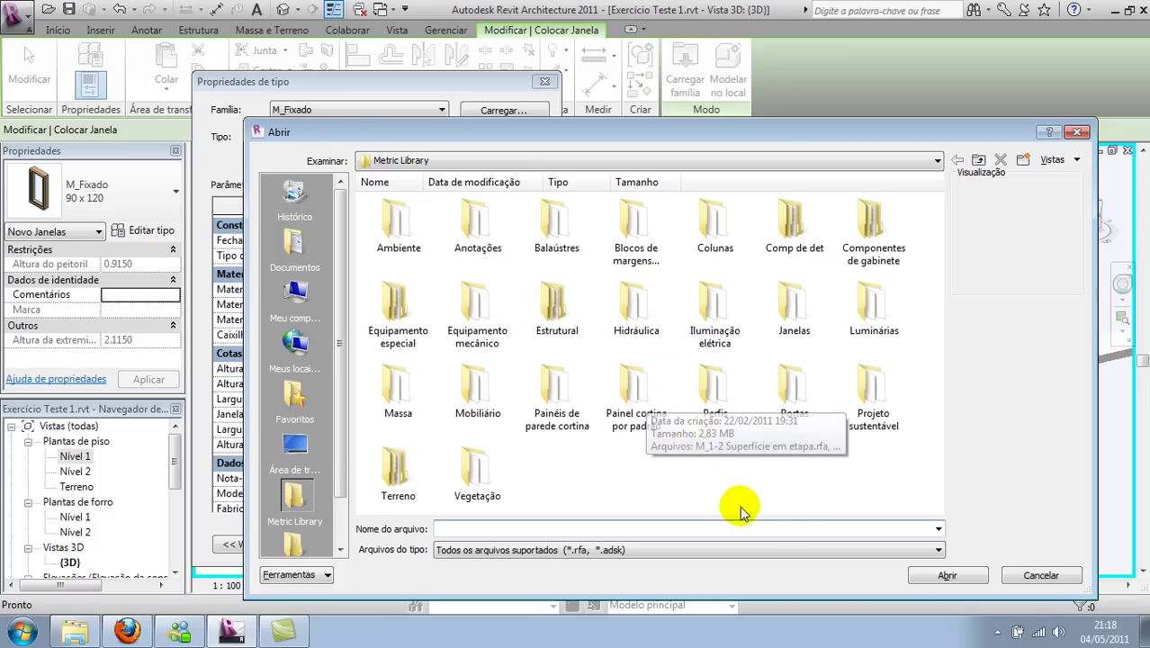
pyautogui.doubleClick(794, 319)
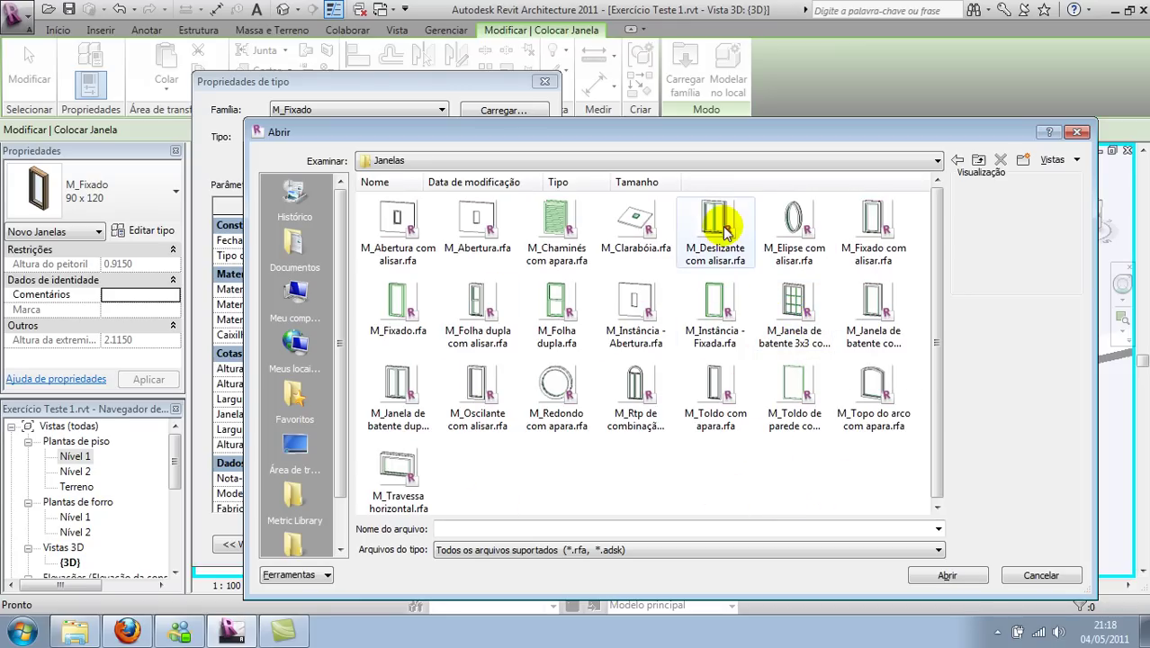
pyautogui.click(412, 392)
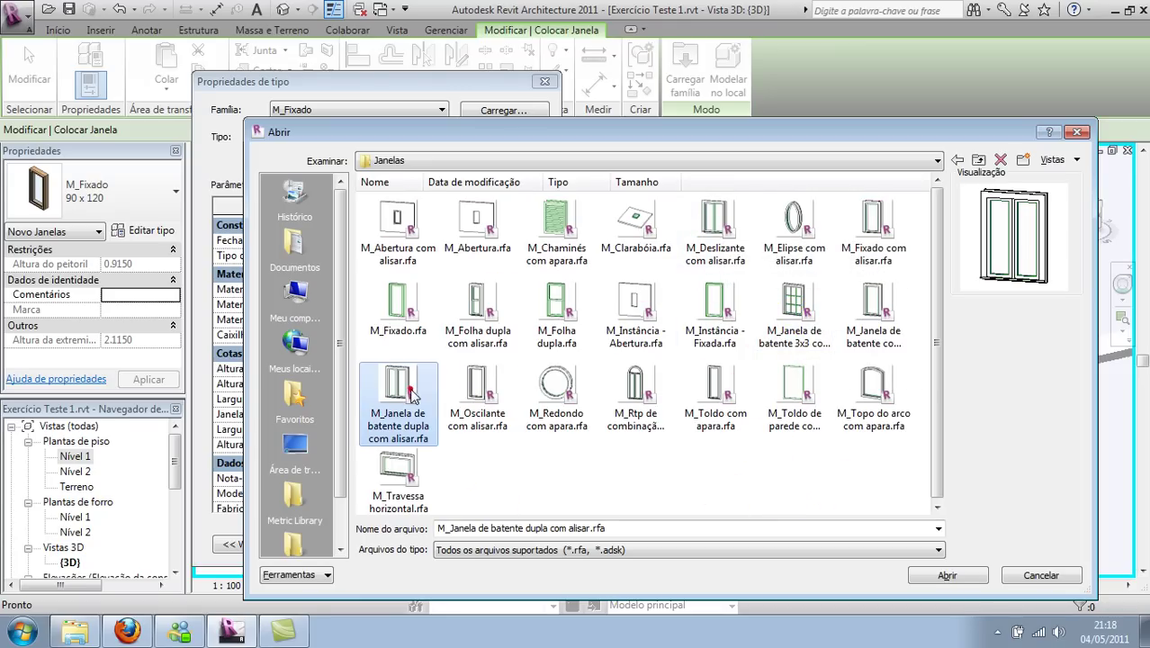
pyautogui.click(717, 226)
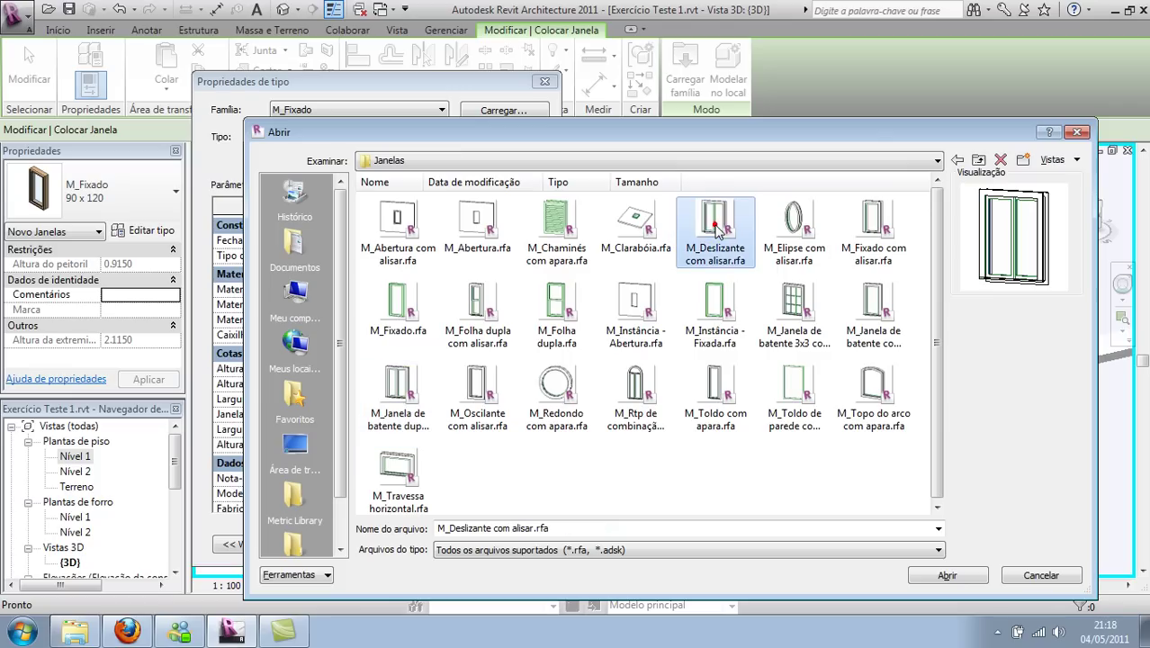
pyautogui.click(407, 376)
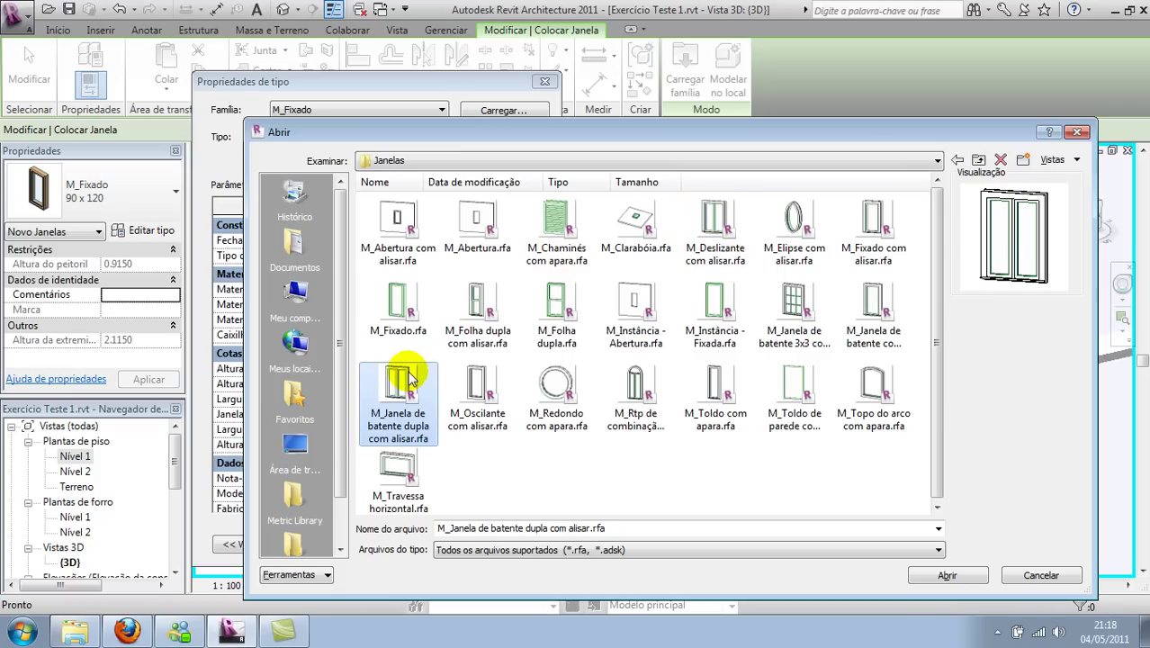
pyautogui.click(720, 209)
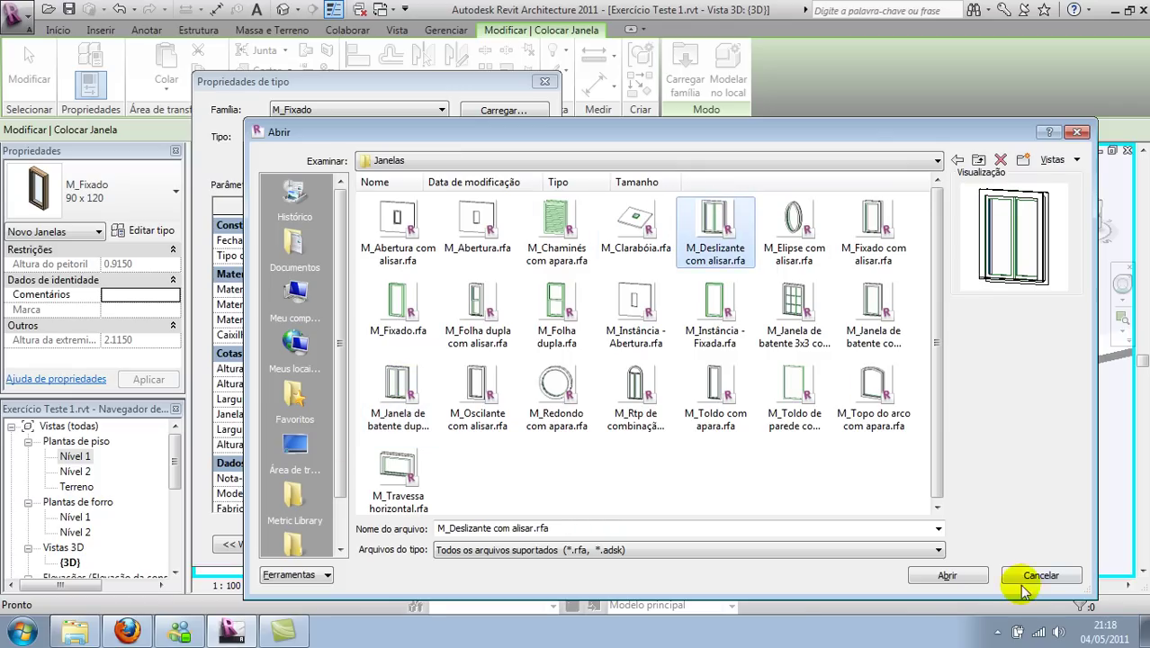
pyautogui.click(946, 575)
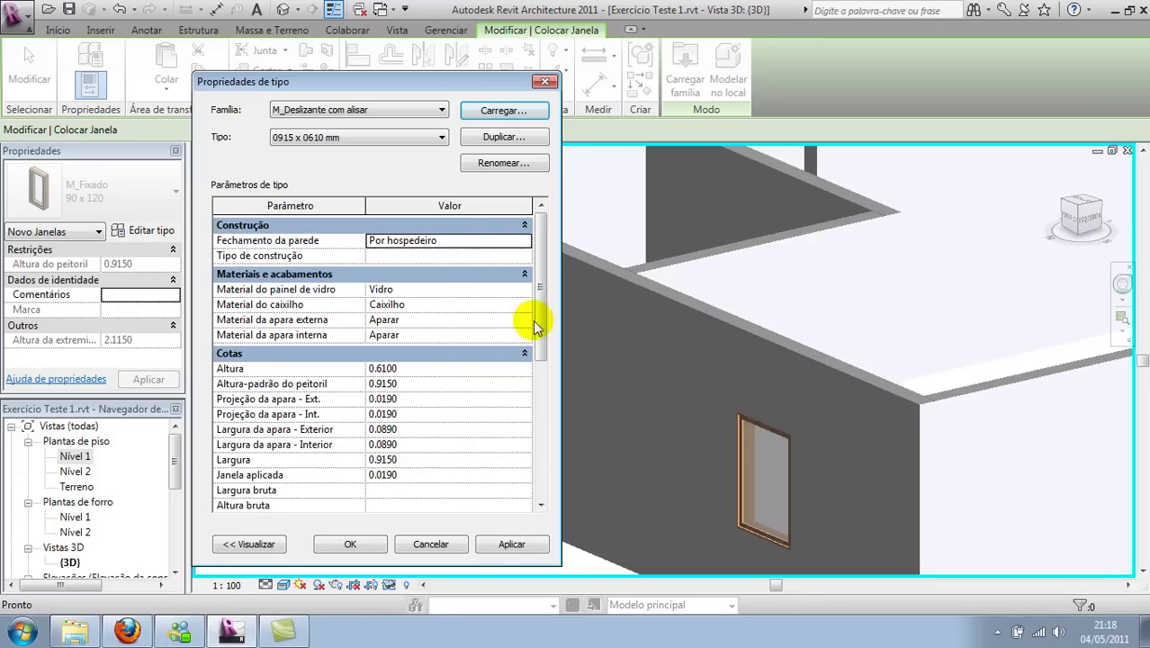
# Rename the sliding window type to '90 x 1.20'.
pyautogui.click(517, 172)
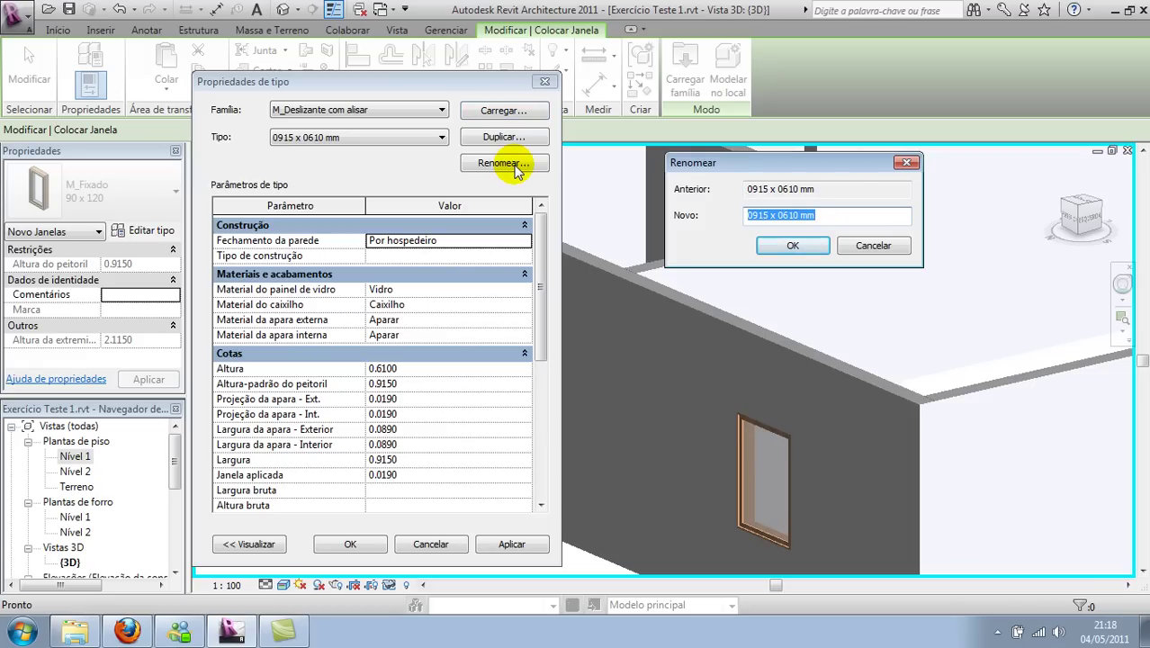
pyautogui.write('90 x 1.20')
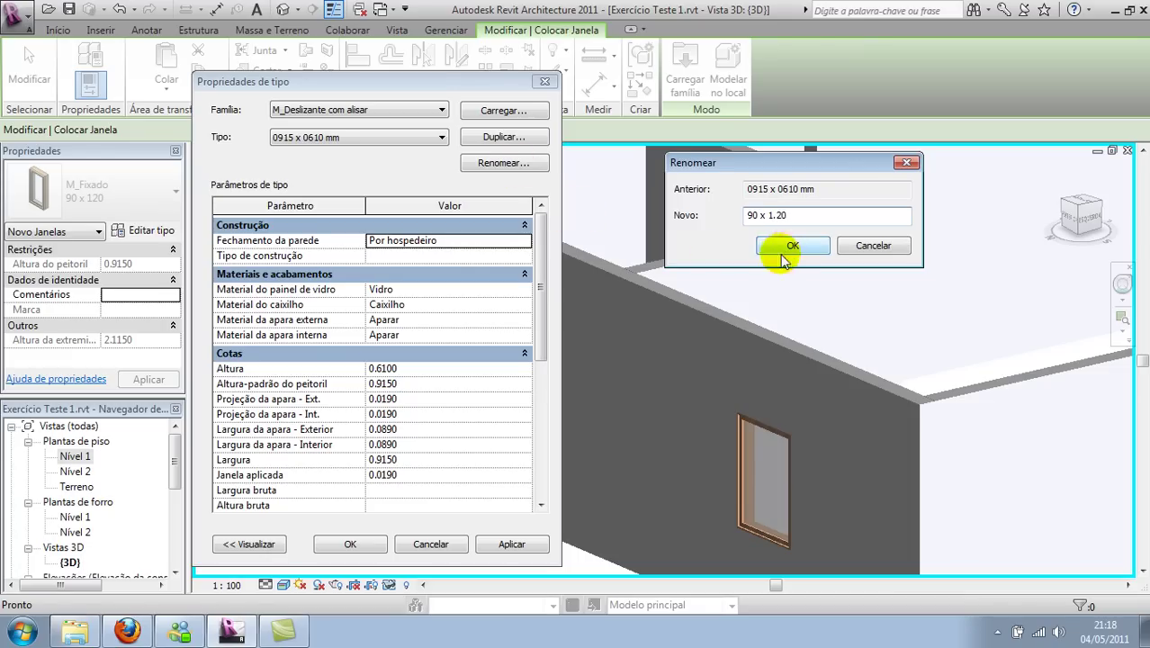
pyautogui.click(790, 244)
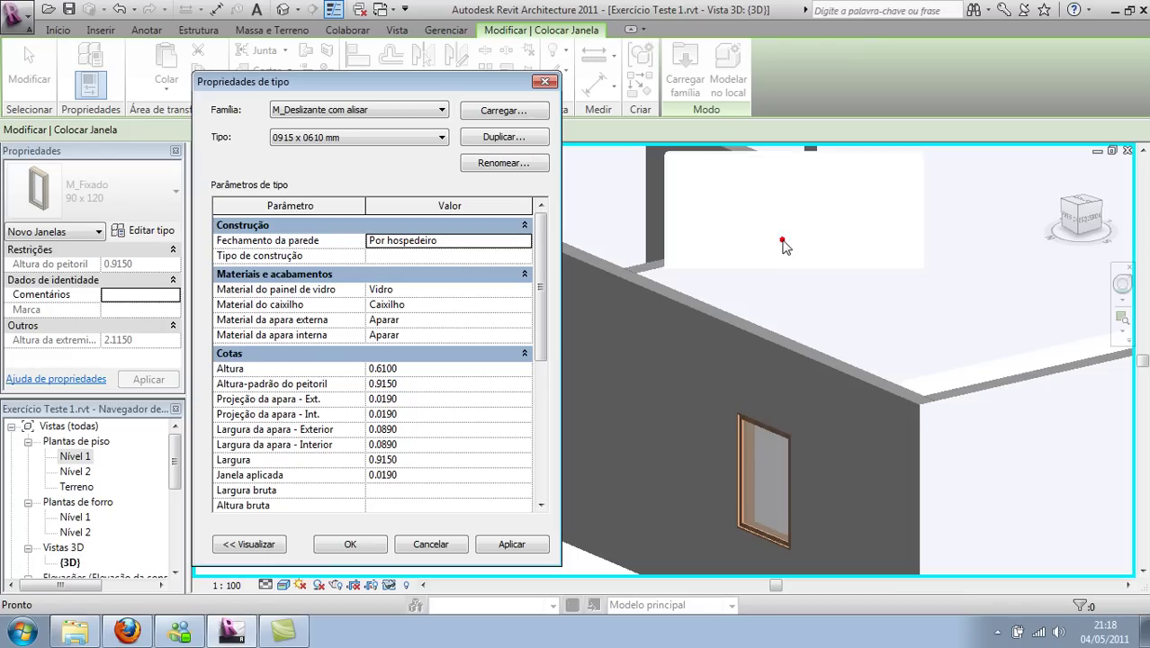
# Set height 1.20, width 0.90 and default sill height 1.00, then confirm the type.
pyautogui.click(412, 368)
pyautogui.doubleClick(412, 368)
pyautogui.write('1.2')
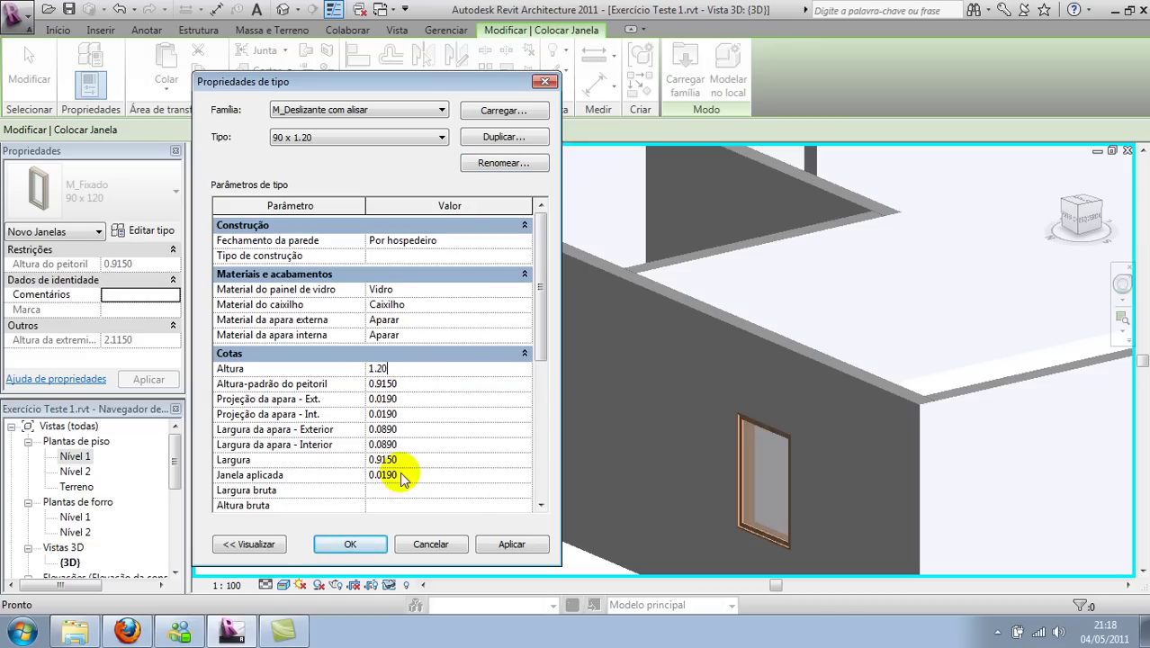
pyautogui.click(406, 462)
pyautogui.doubleClick(410, 463)
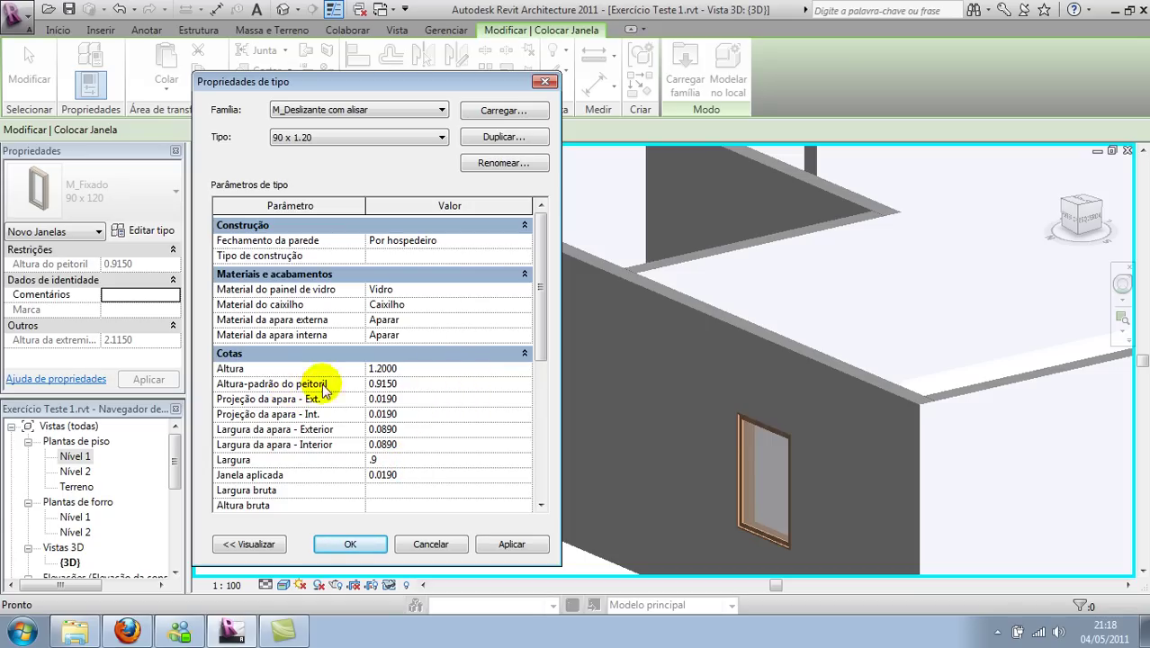
pyautogui.click(437, 384)
pyautogui.write('1.0000')
pyautogui.press('Return')
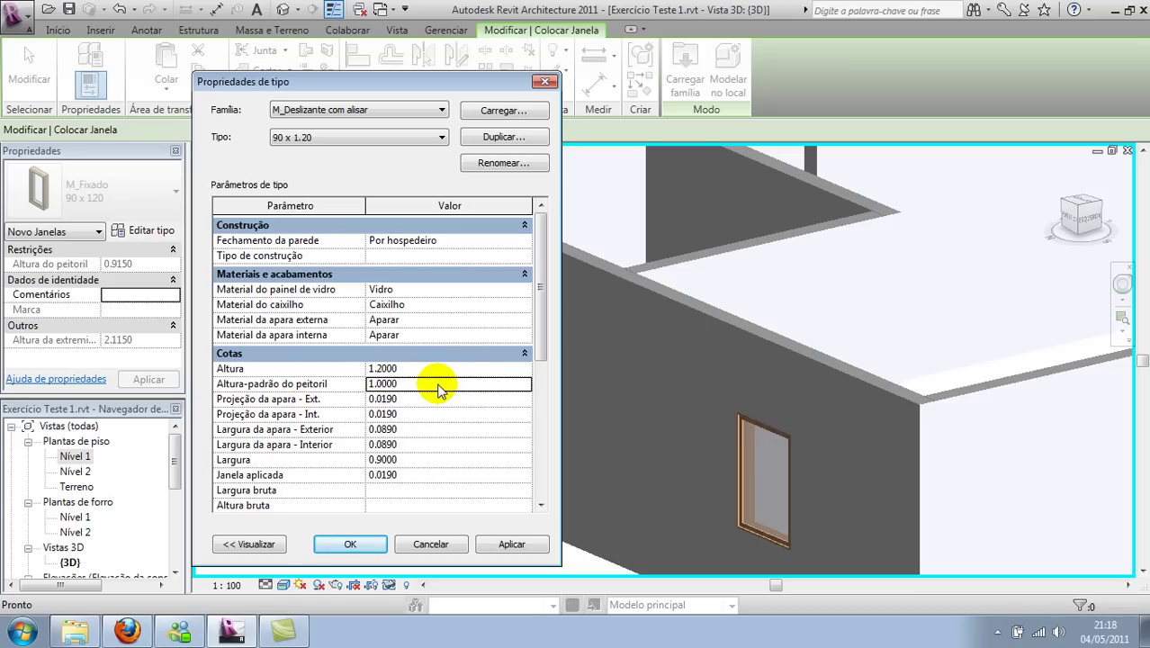
pyautogui.click(351, 545)
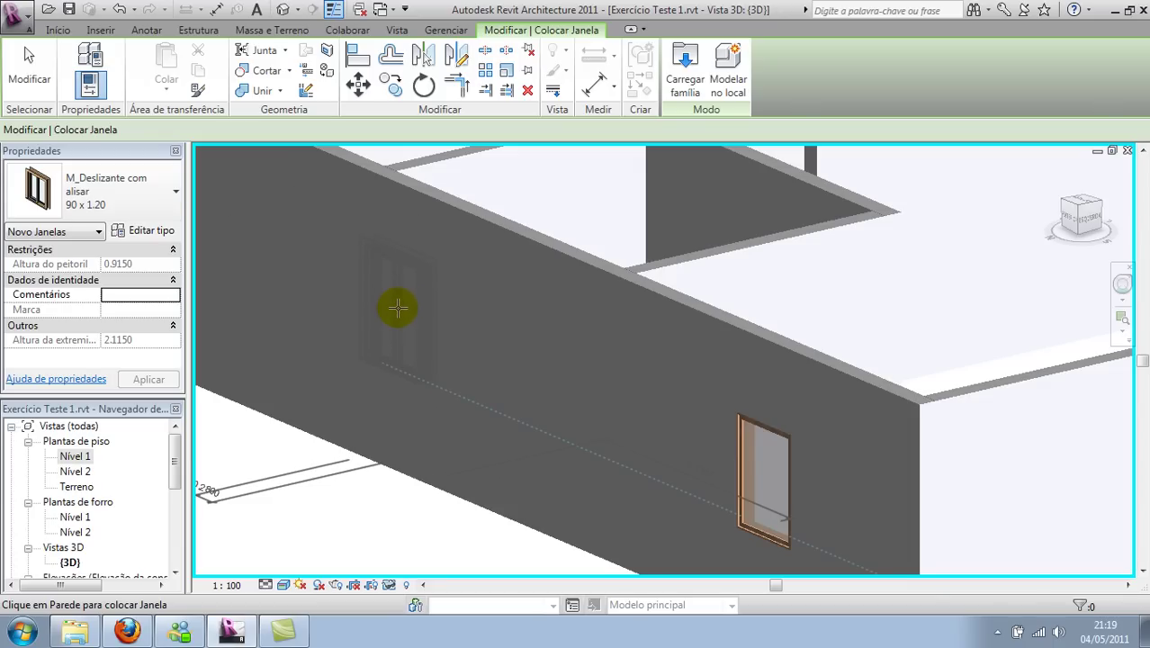
# Place the 90 x 1.20 sliding window in the long outer wall and open the Nível 1 plan.
pyautogui.click(397, 307)
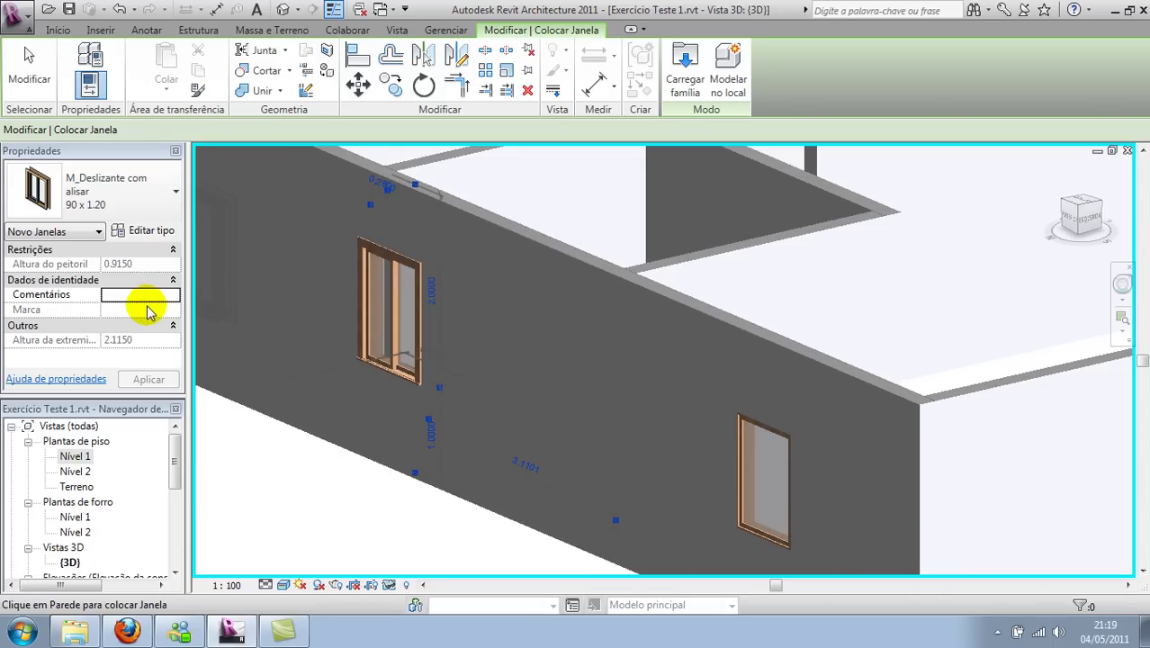
pyautogui.press('Escape')
pyautogui.press('Escape')
pyautogui.doubleClick(75, 456)
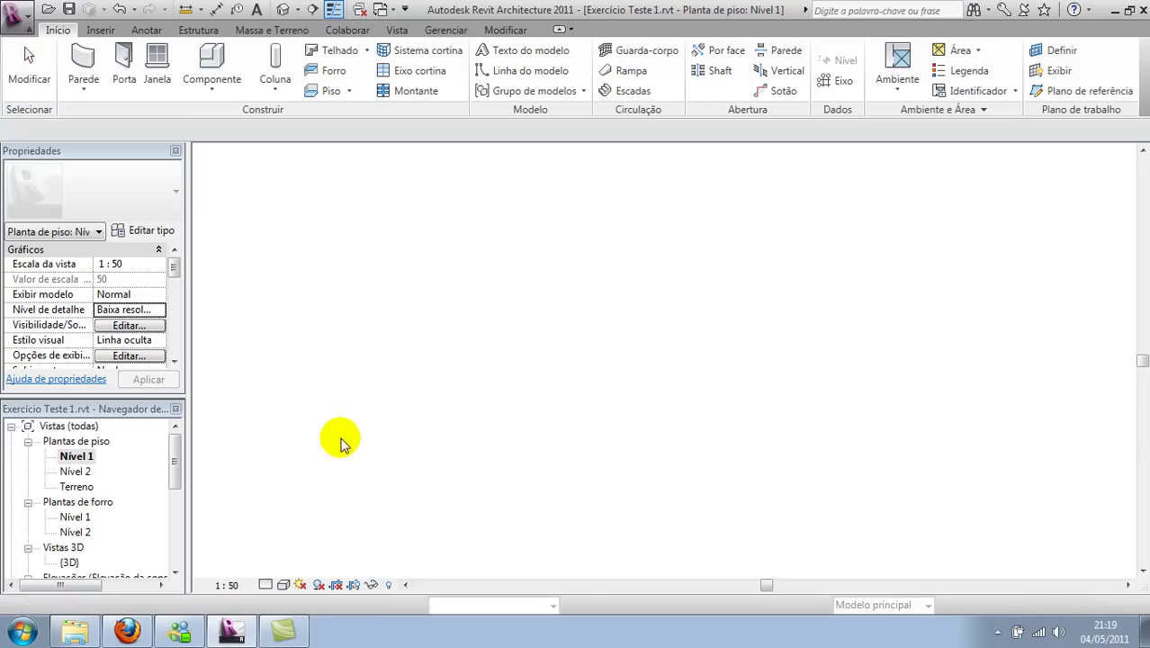
# Drag the sliding window left along the top wall into the Quarto wall.
pyautogui.scroll(-1, 440, 422)
pyautogui.scroll(-1, 467, 417)
pyautogui.scroll(-2, 431, 414)
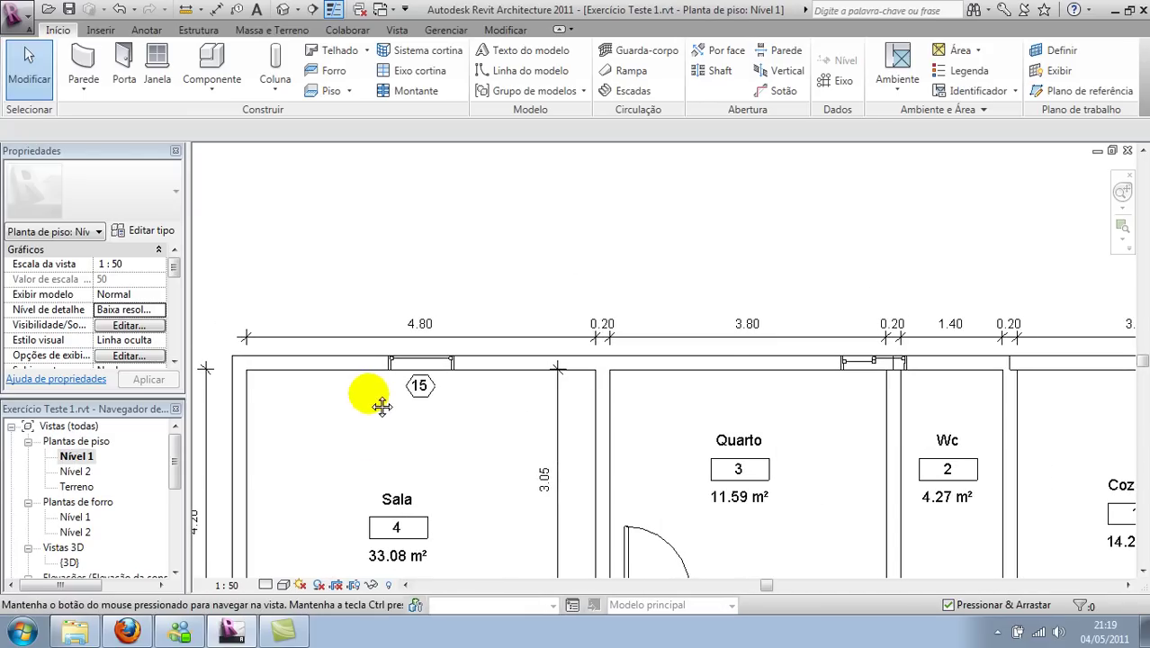
pyautogui.click(872, 364)
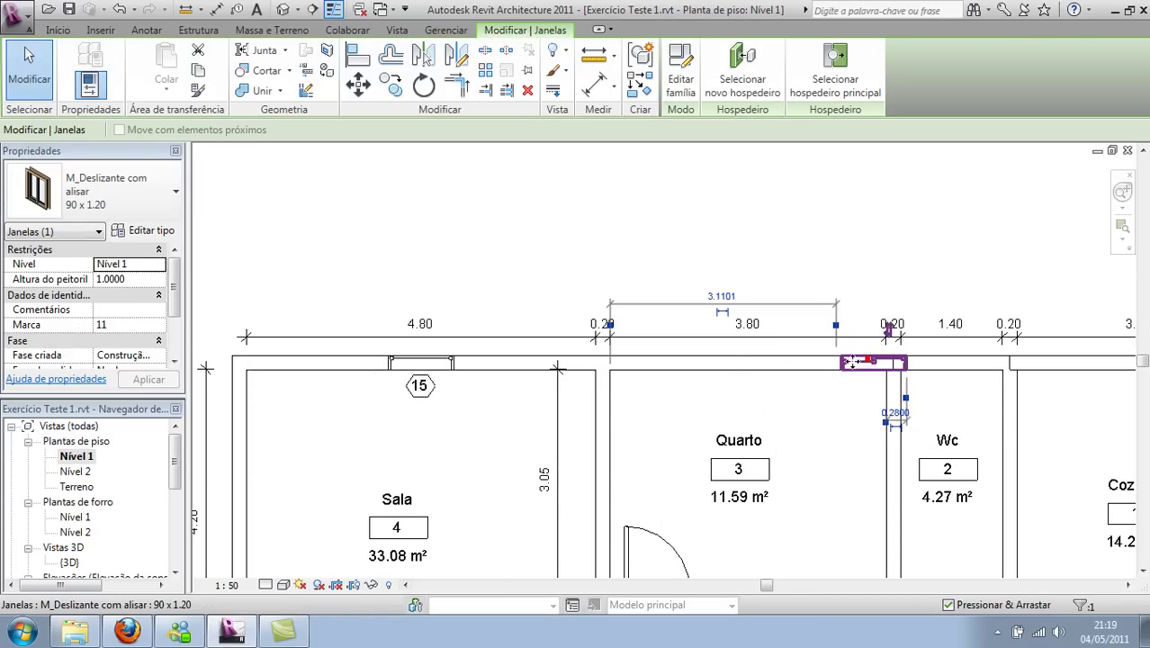
pyautogui.moveTo(850, 362); pyautogui.dragTo(741, 364)
pyautogui.click(673, 433)
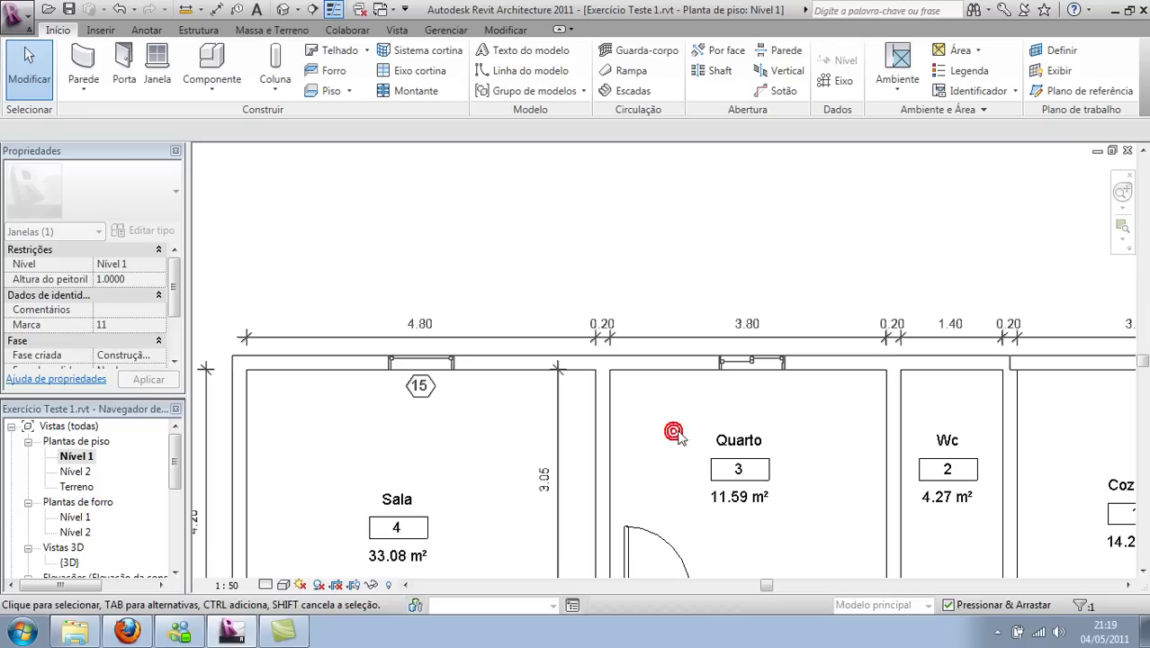
# Verify the sliding window's 1.0000 sill height, then deselect it and zoom the plan.
pyautogui.click(742, 364)
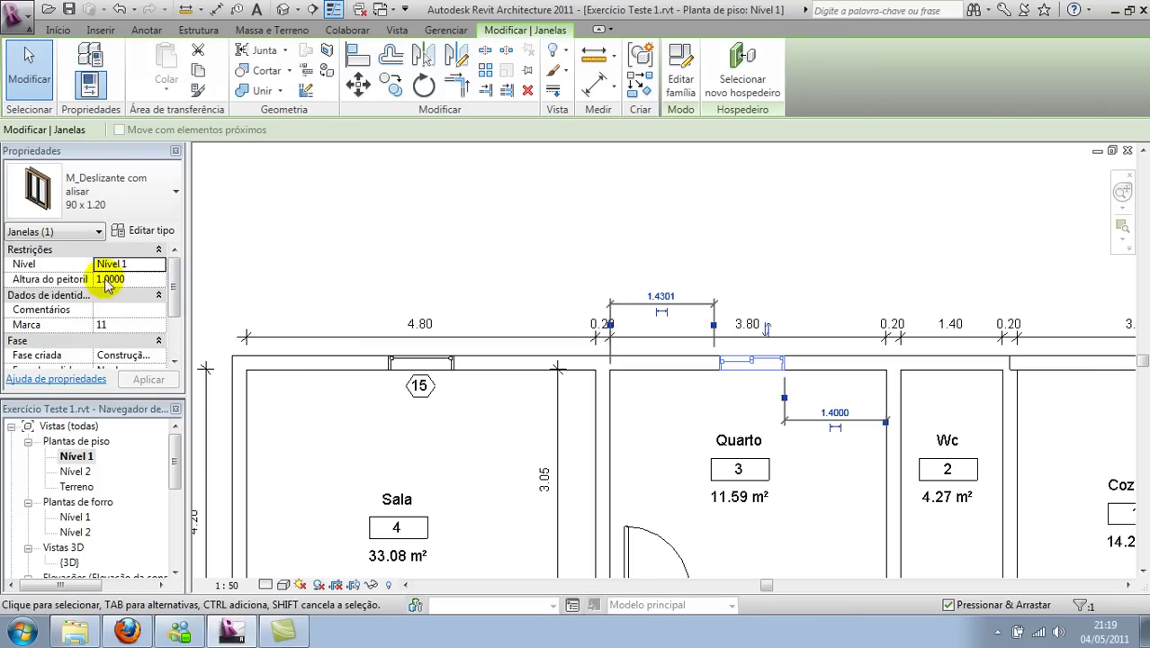
pyautogui.click(409, 243)
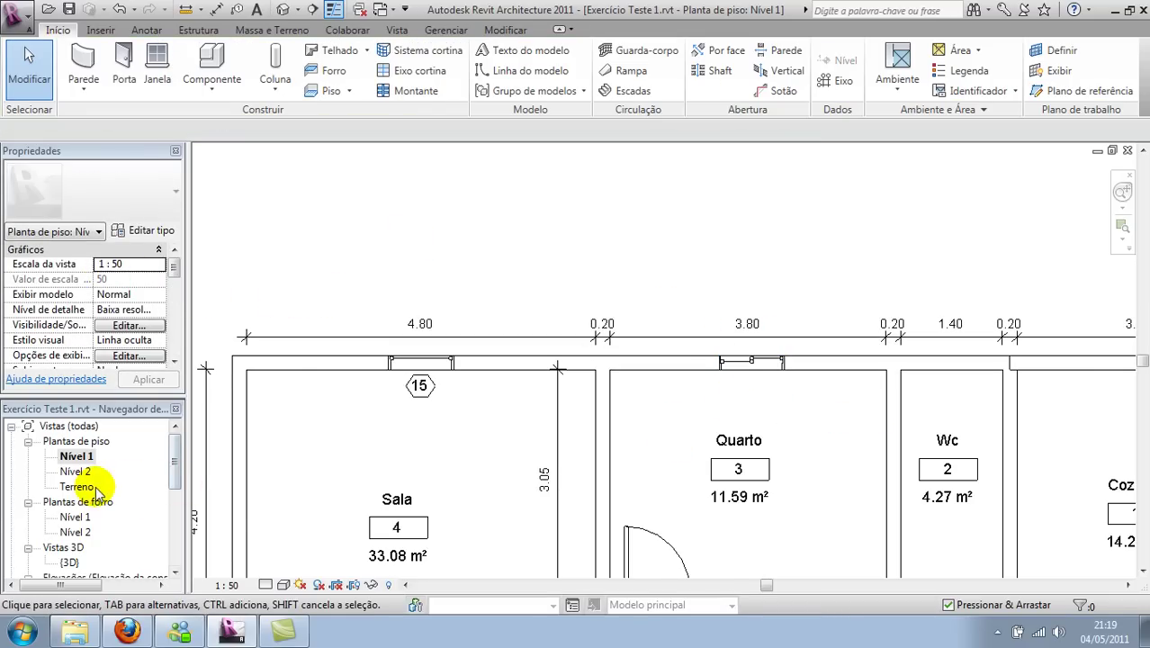
pyautogui.scroll(-3, 358, 403)
pyautogui.scroll(-2, 368, 383)
pyautogui.scroll(4, 540, 306)
pyautogui.scroll(2, 490, 306)
pyautogui.scroll(2, 489, 306)
# In the North elevation, change the fixed window's sill height from 0.9150 to 1.
pyautogui.doubleClick(518, 240)
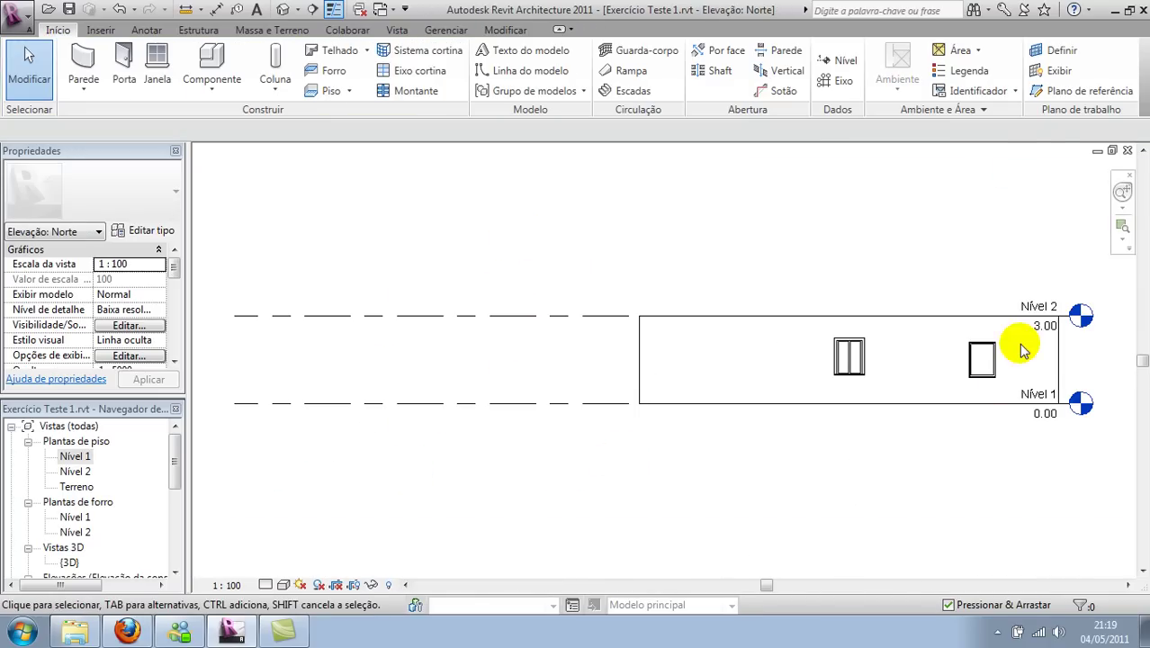
pyautogui.scroll(4, 994, 346)
pyautogui.scroll(2, 899, 378)
pyautogui.moveTo(866, 389); pyautogui.dragTo(948, 301, button='middle')
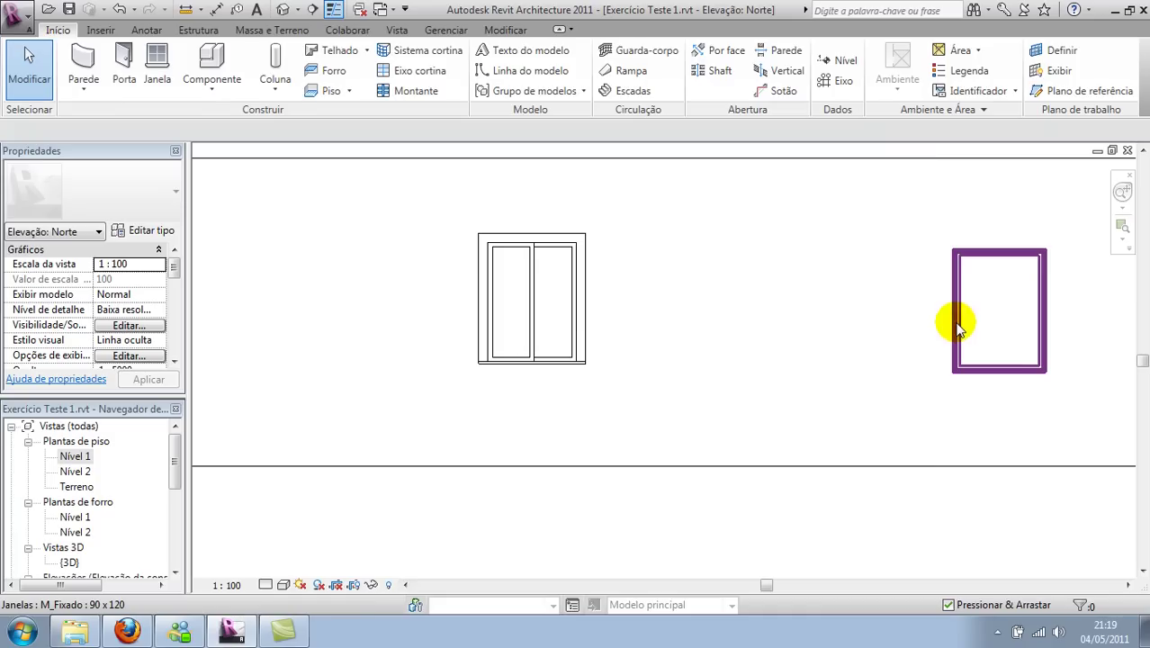
pyautogui.click(954, 321)
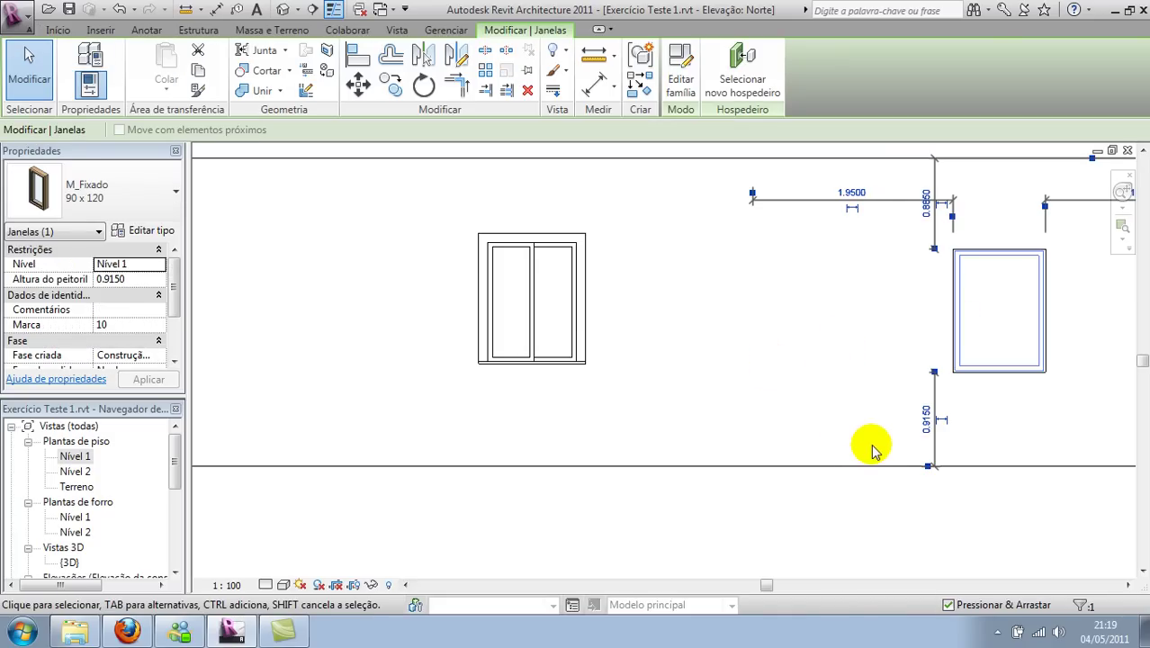
pyautogui.click(927, 419)
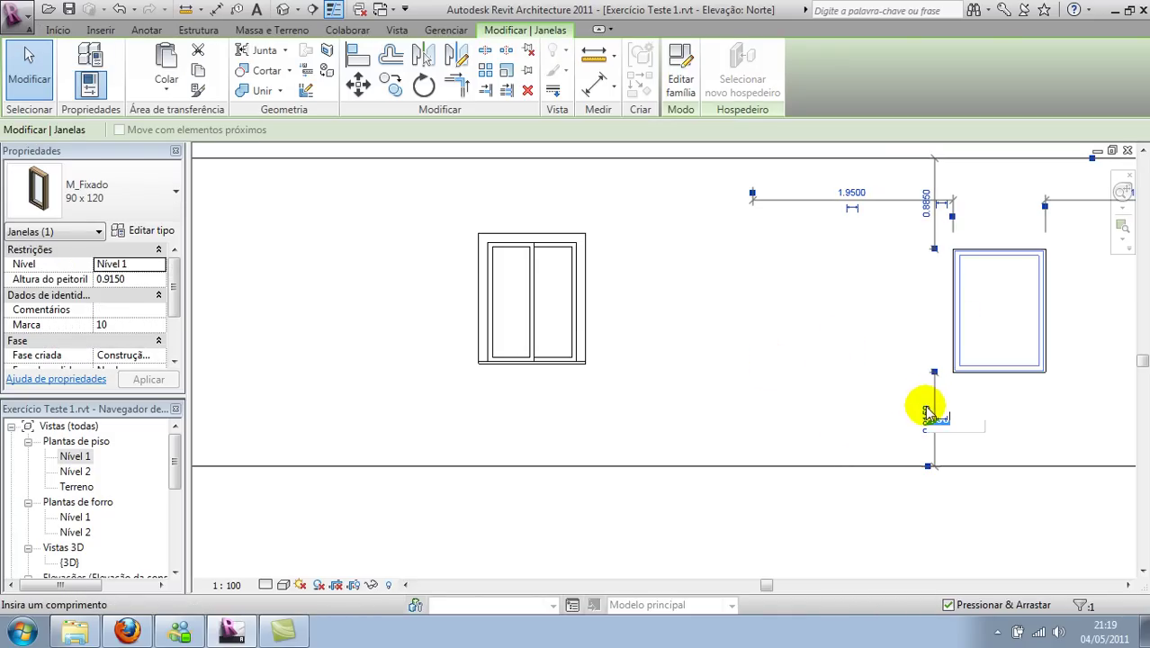
pyautogui.click(929, 415)
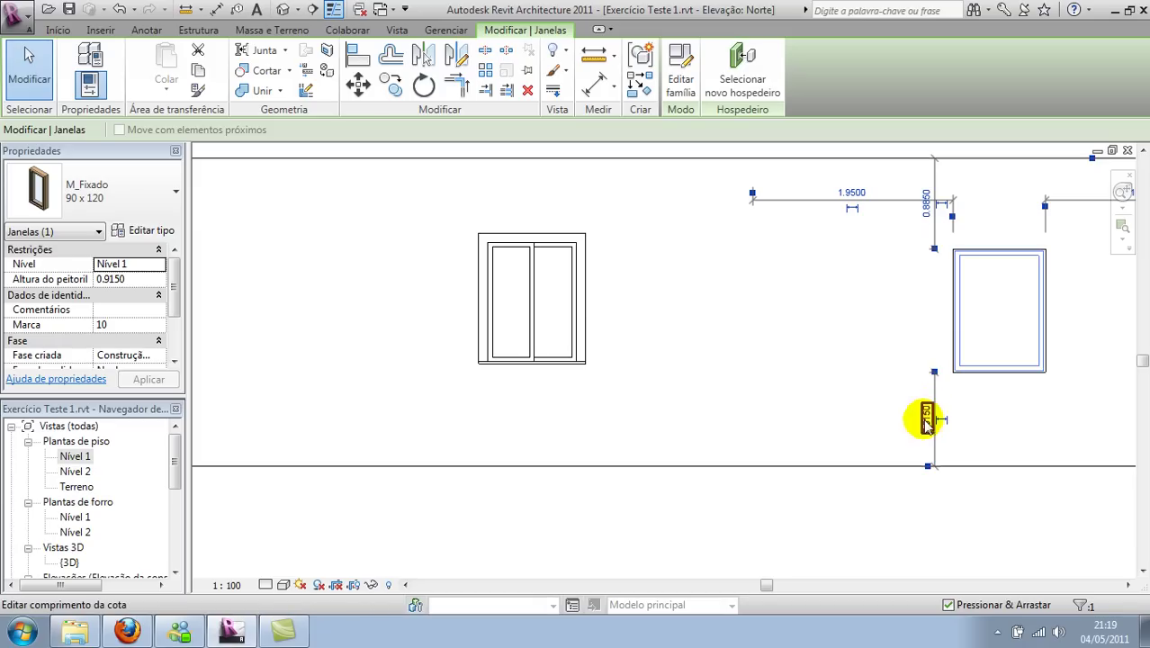
pyautogui.write('1')
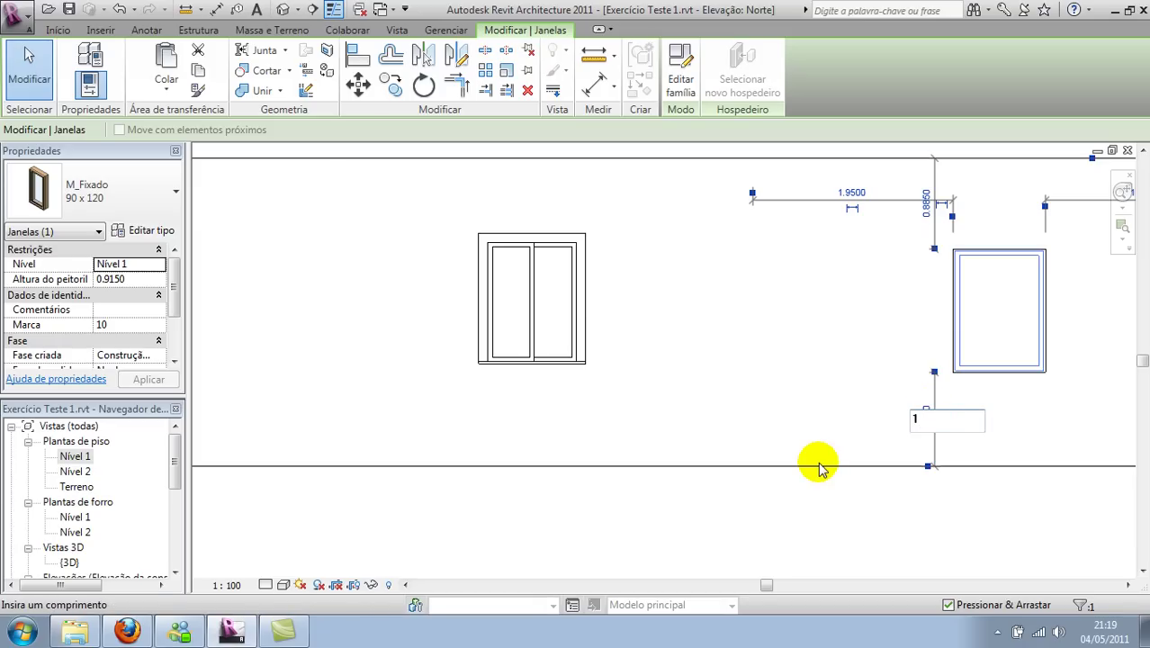
pyautogui.press('Return')
# Check the sliding window's properties to confirm the sills match, then deselect it.
pyautogui.click(733, 382)
pyautogui.click(544, 364)
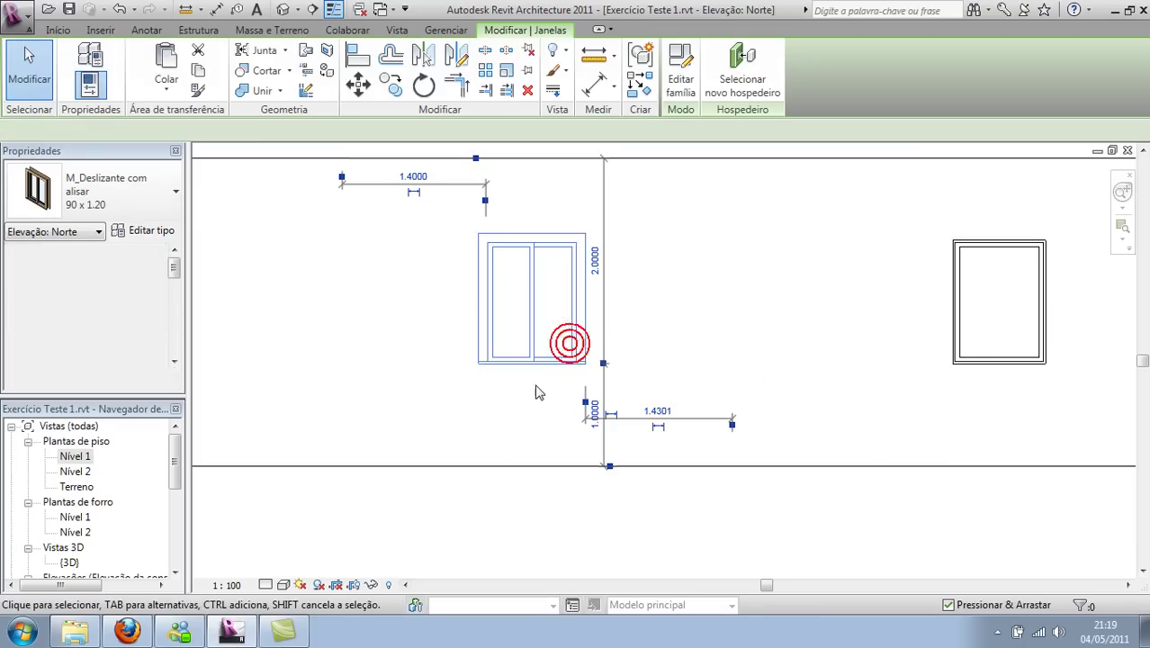
pyautogui.click(514, 437)
pyautogui.scroll(-2, 521, 432)
pyautogui.scroll(3, 520, 389)
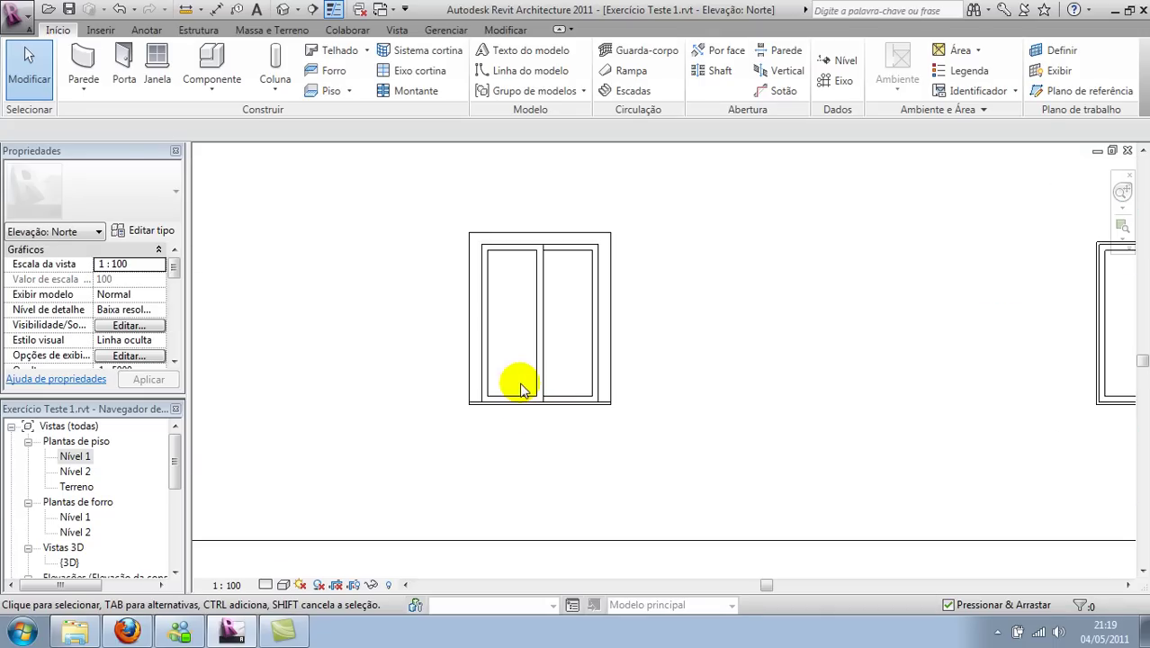
pyautogui.scroll(-2, 520, 388)
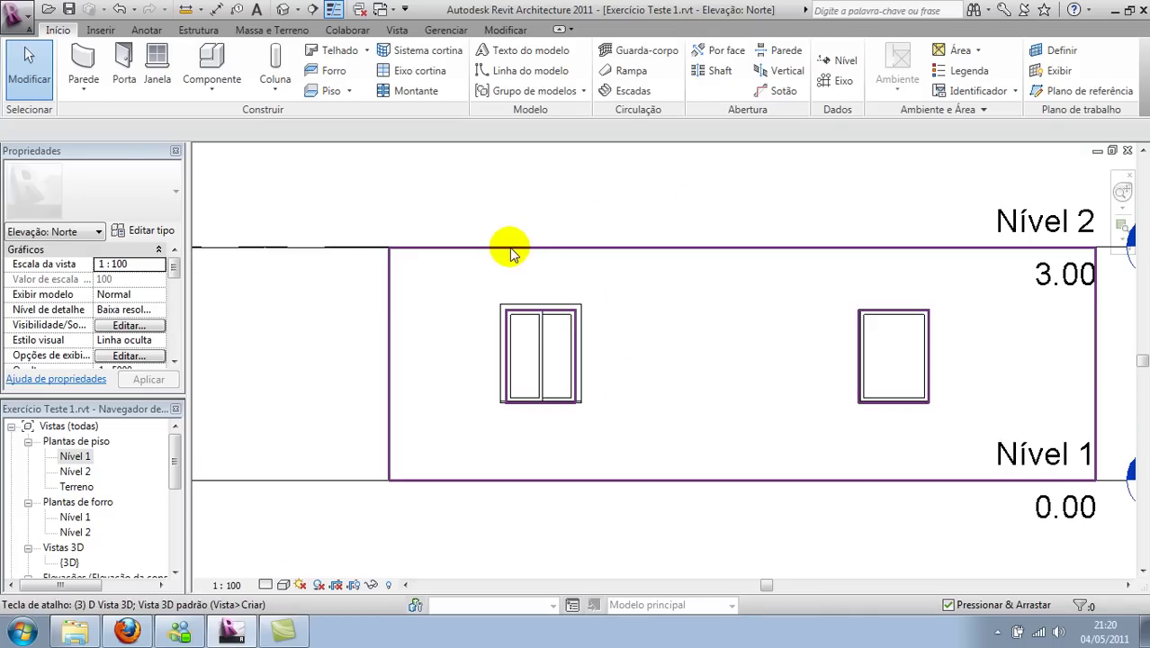
# Switch to the default 3D view and zoom in on the windows in the outer wall.
pyautogui.press('d')
pyautogui.scroll(2, 450, 341)
pyautogui.scroll(3, 424, 367)
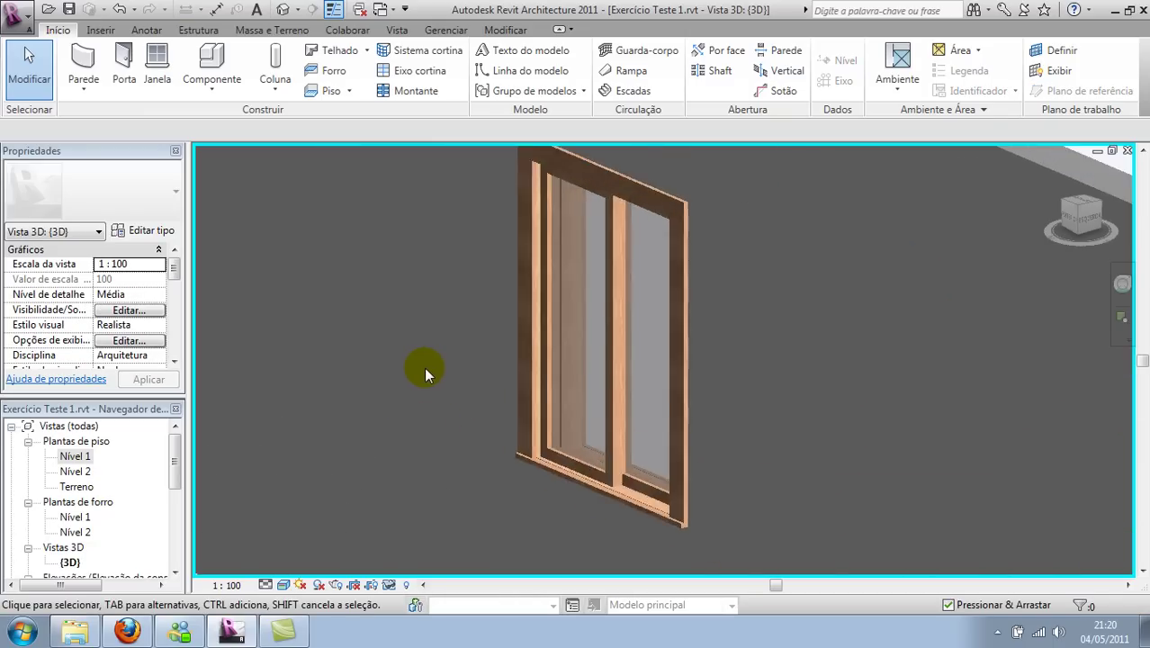
pyautogui.scroll(1, 423, 367)
pyautogui.scroll(1, 447, 369)
pyautogui.scroll(-2, 475, 374)
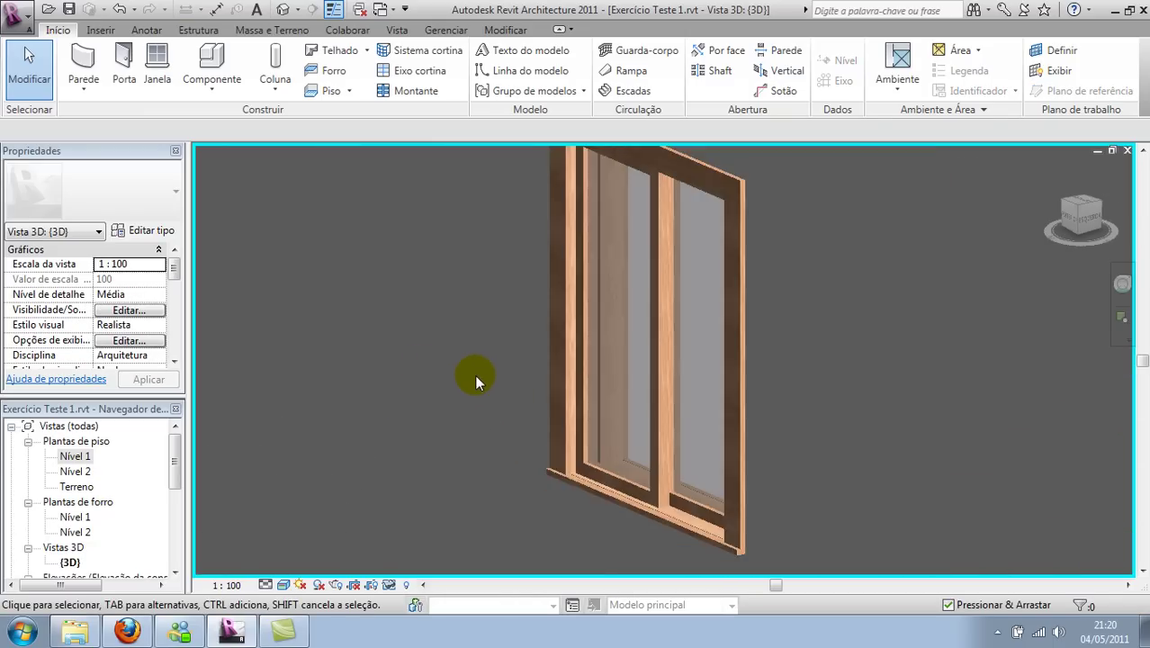
pyautogui.scroll(-2, 475, 374)
pyautogui.scroll(-2, 473, 376)
# Frame the whole wall with both windows, then move the view down onto the sliding window's sill.
pyautogui.moveTo(582, 512); pyautogui.dragTo(531, 522, button='middle')
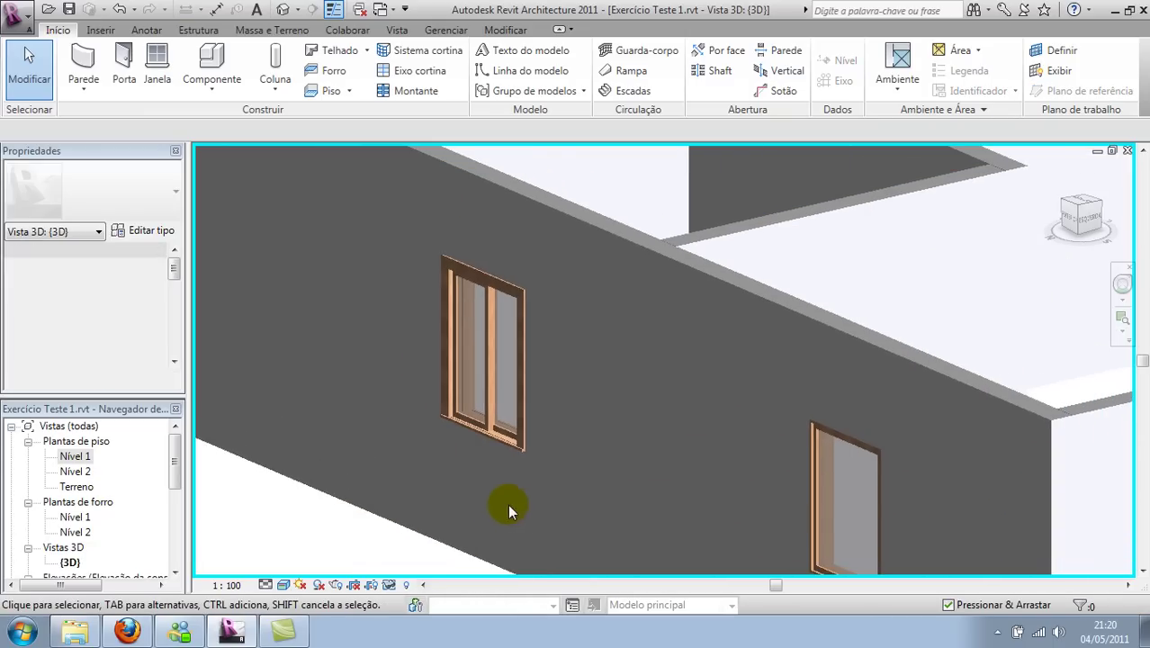
pyautogui.scroll(3, 450, 437)
pyautogui.scroll(2, 454, 423)
pyautogui.scroll(2, 400, 348)
pyautogui.moveTo(399, 349); pyautogui.dragTo(412, 447, button='middle')
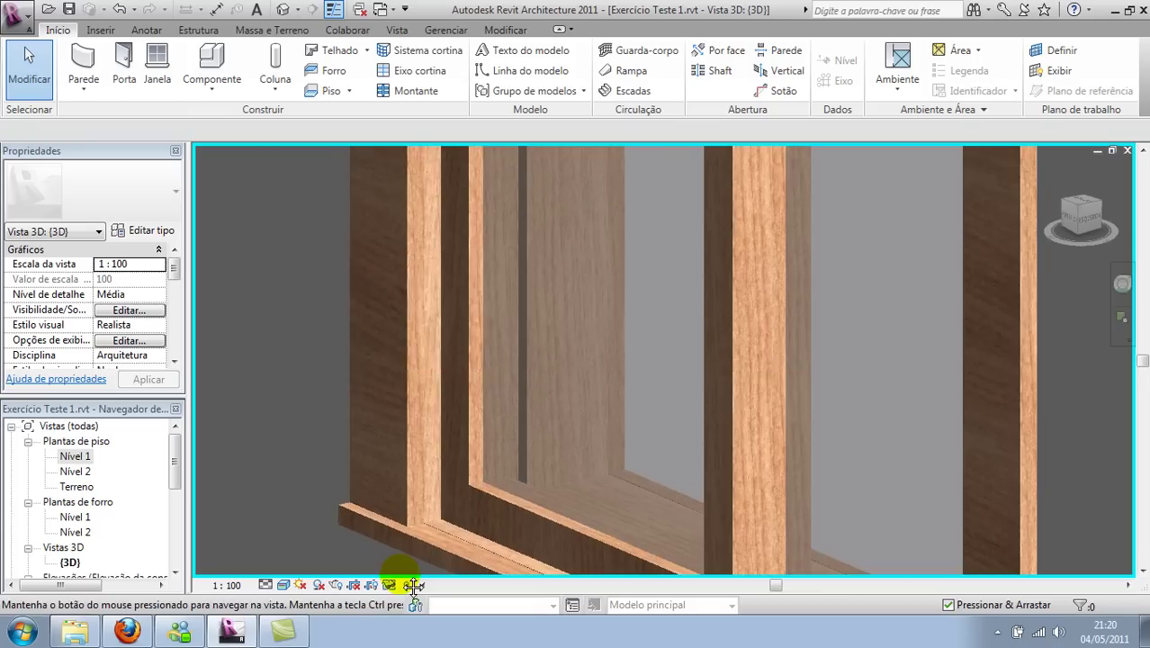
pyautogui.scroll(-2, 392, 504)
pyautogui.scroll(-1, 360, 450)
pyautogui.scroll(1, 366, 335)
pyautogui.scroll(-1, 366, 335)
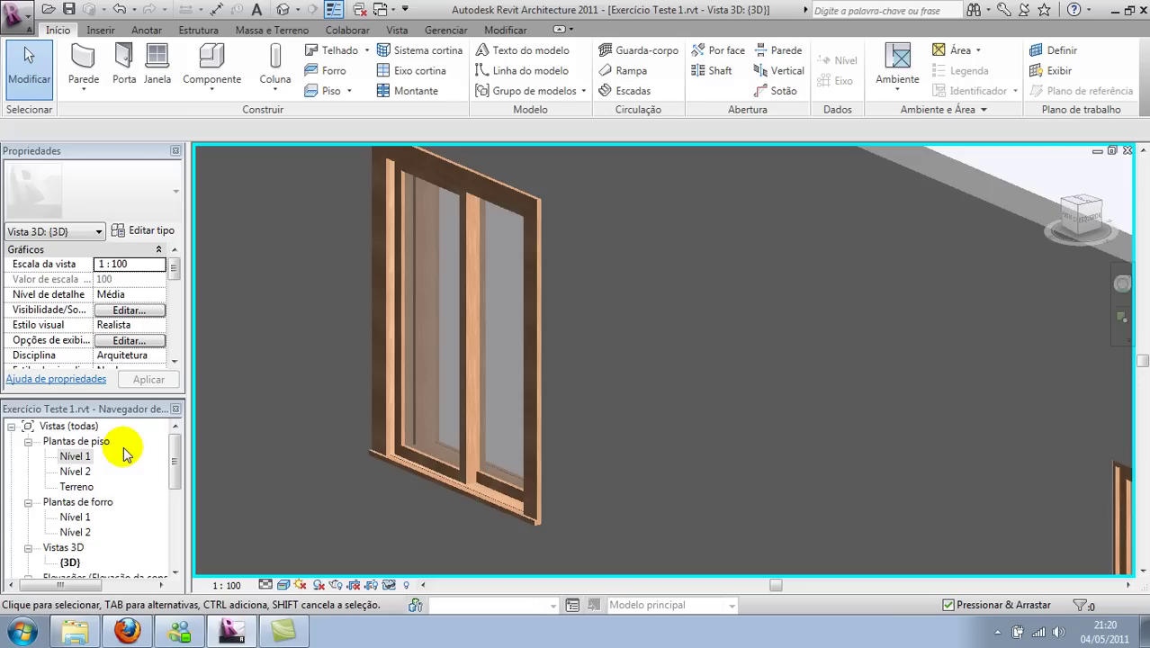
pyautogui.doubleClick(75, 456)
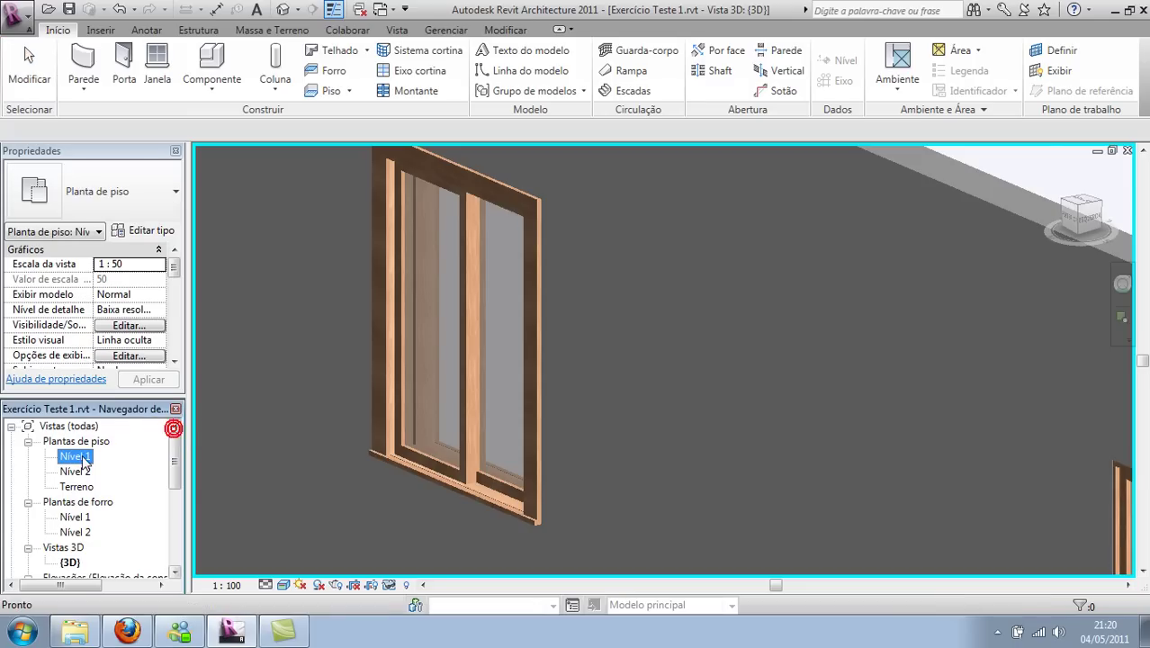
# Open the Nível 1 floor plan and bring the Quarto window into view.
pyautogui.doubleClick(76, 456)
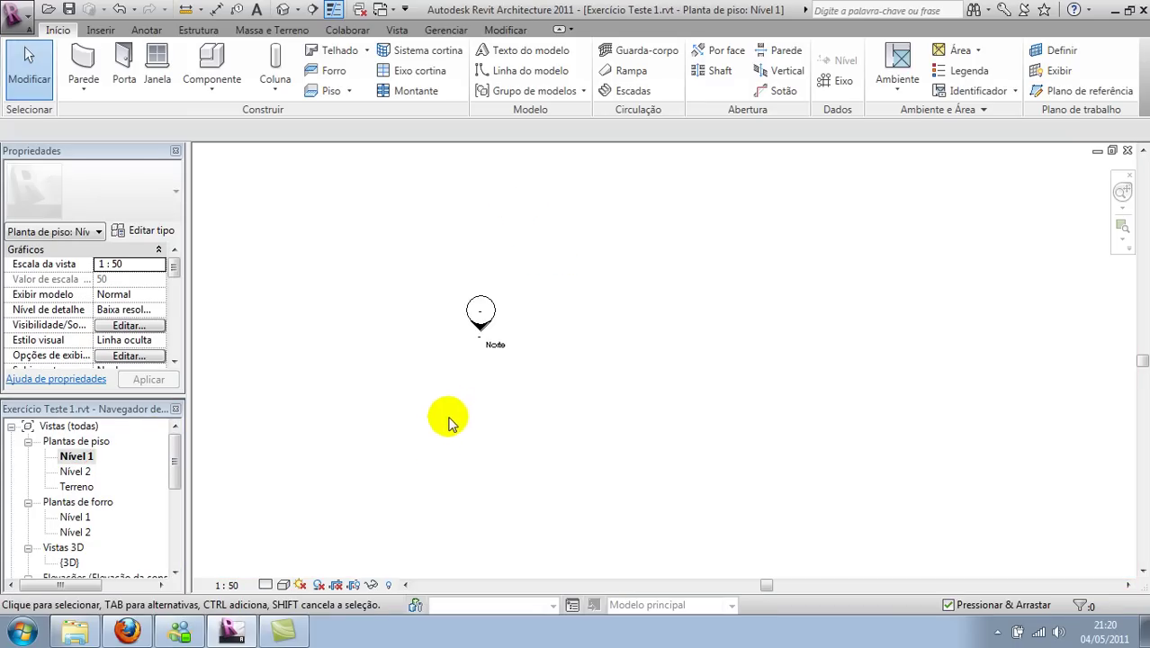
pyautogui.scroll(-3, 621, 308)
pyautogui.scroll(2, 569, 439)
pyautogui.scroll(2, 564, 442)
pyautogui.scroll(2, 509, 447)
pyautogui.moveTo(508, 447); pyautogui.dragTo(653, 399, button='middle')
# Select the Quarto sliding window to review its 1.4301 distance dimension, then deselect it without changes.
pyautogui.click(752, 327)
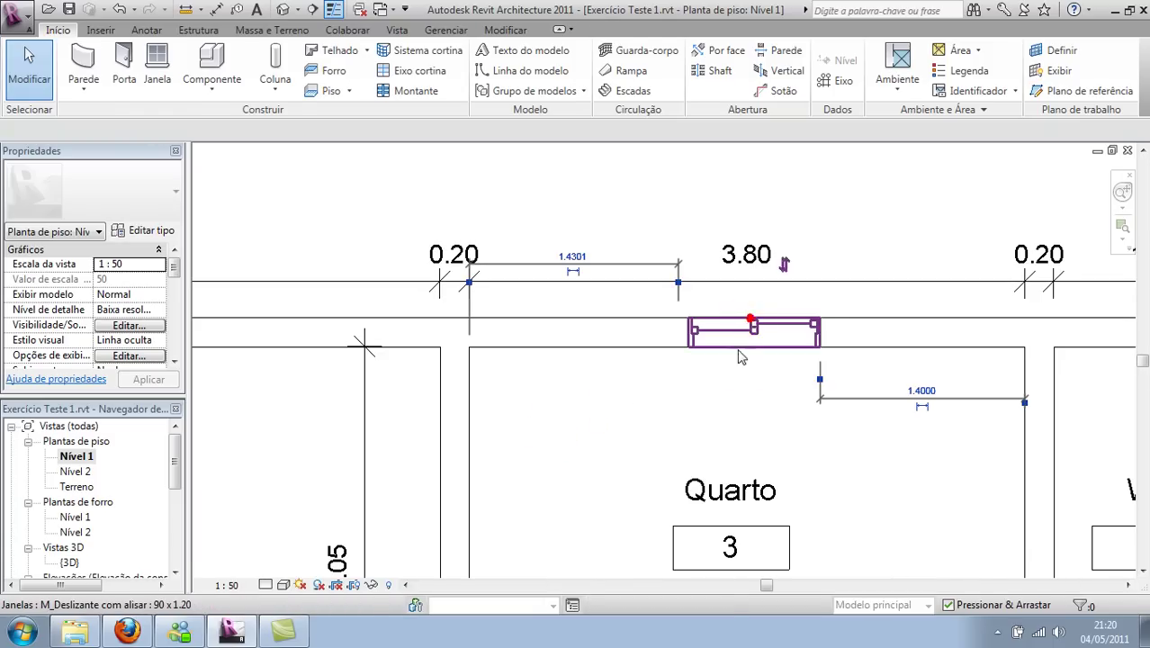
pyautogui.click(564, 257)
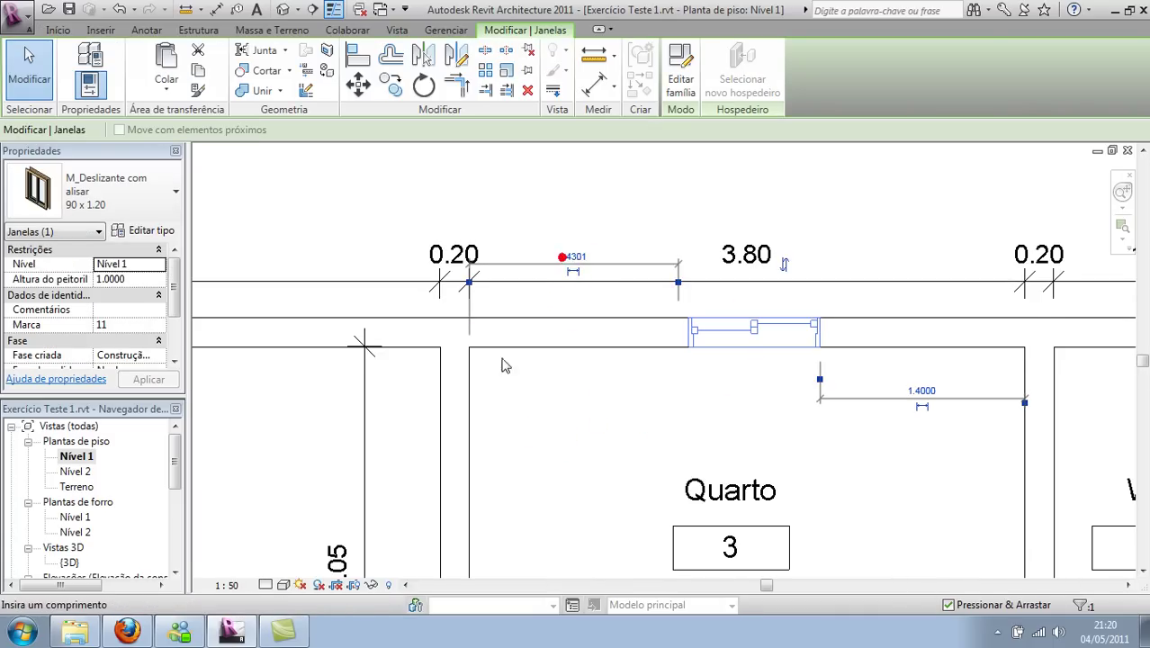
pyautogui.click(573, 257)
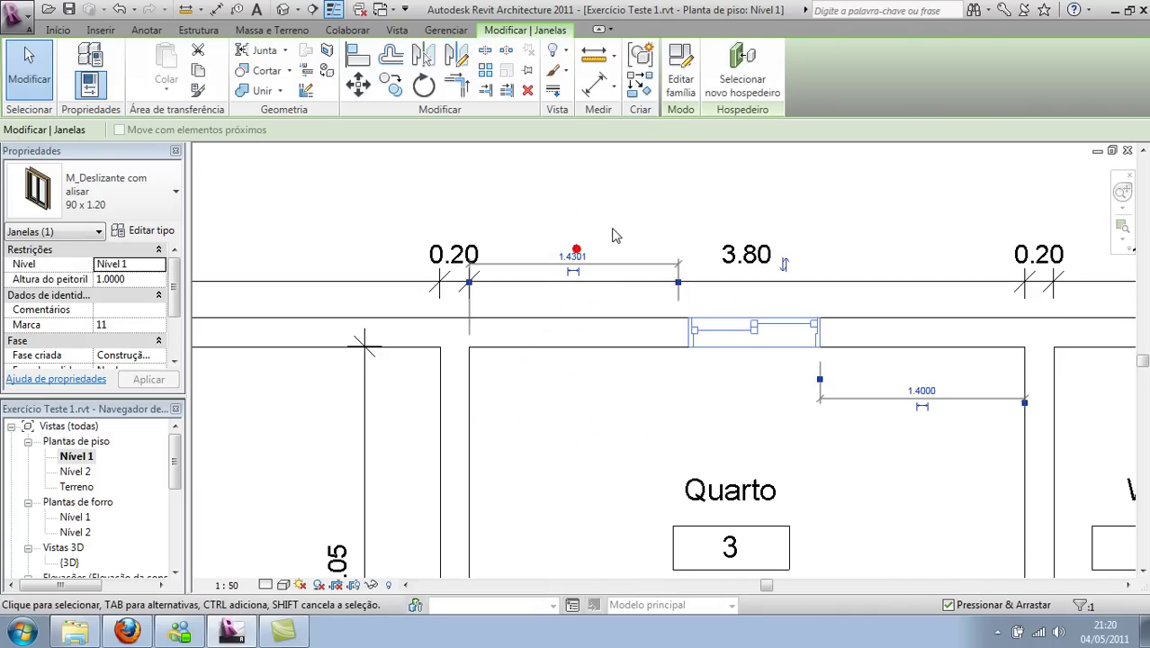
pyautogui.click(611, 227)
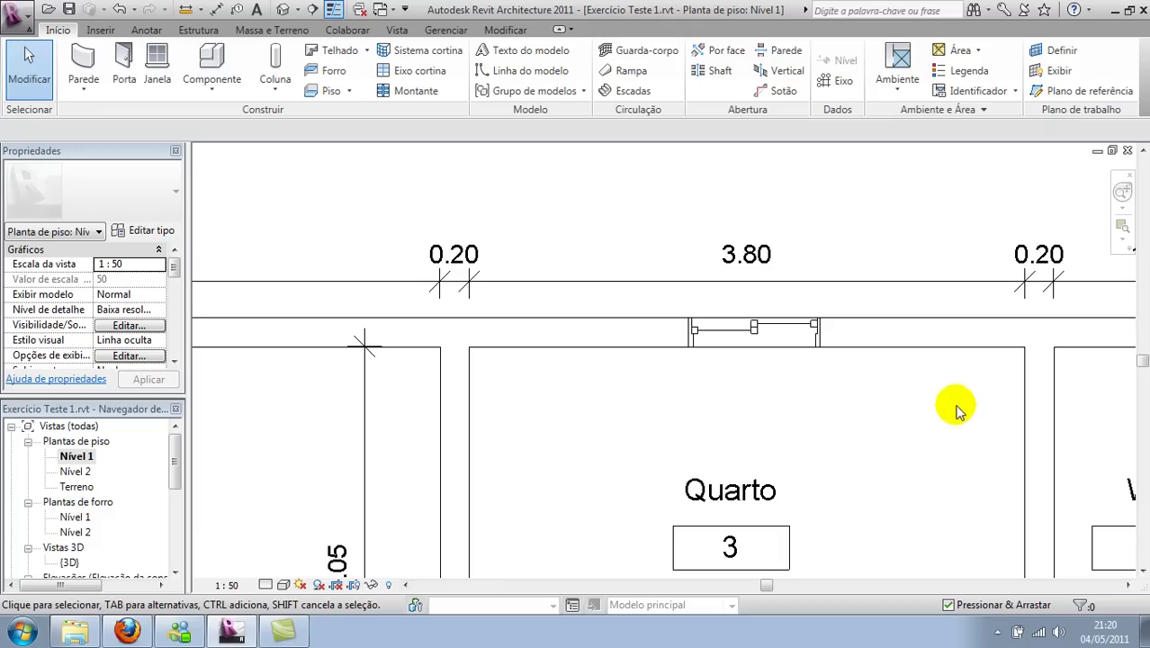
# Zoom out and pan so the Sala and Quarto rooms fill the view.
pyautogui.scroll(-1, 869, 410)
pyautogui.scroll(-1, 866, 416)
pyautogui.scroll(-2, 765, 359)
pyautogui.scroll(-1, 632, 329)
pyautogui.scroll(-1, 611, 329)
pyautogui.scroll(1, 536, 329)
pyautogui.scroll(2, 584, 321)
pyautogui.moveTo(585, 321)
pyautogui.mouseDown(button='middle')
pyautogui.moveTo(548, 389)
pyautogui.moveTo(536, 381)
pyautogui.mouseUp(button='middle')
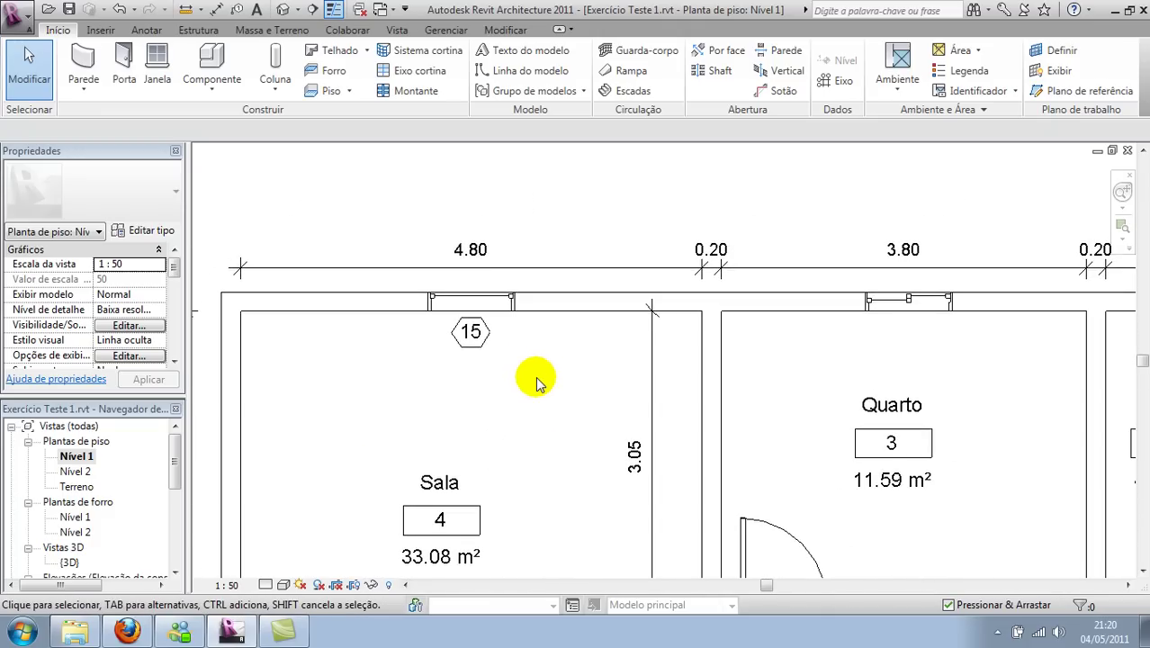